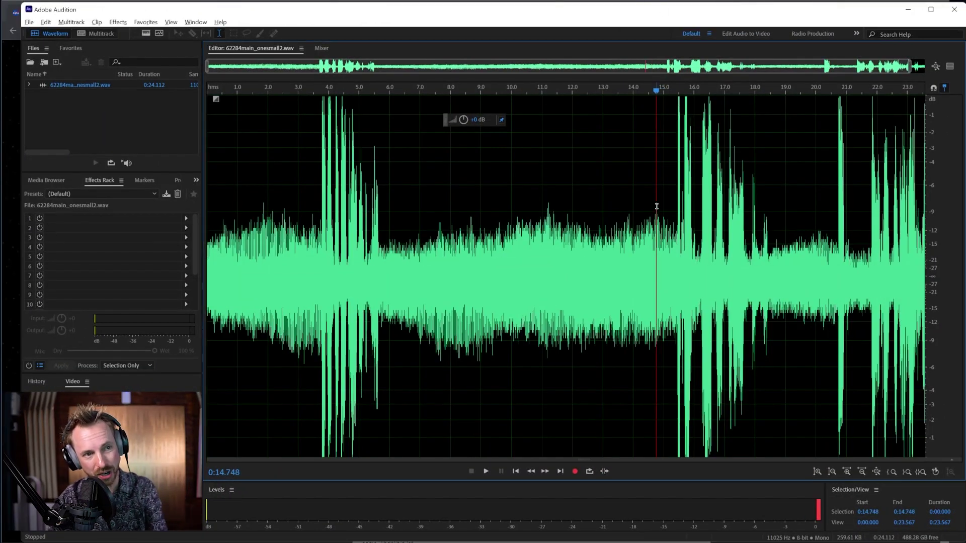
Play the Apollo 11 clip from 0:14.979, then switch to the NASA Apollo 11 audio page in Chrome.
left_click(663, 207)
key("space")
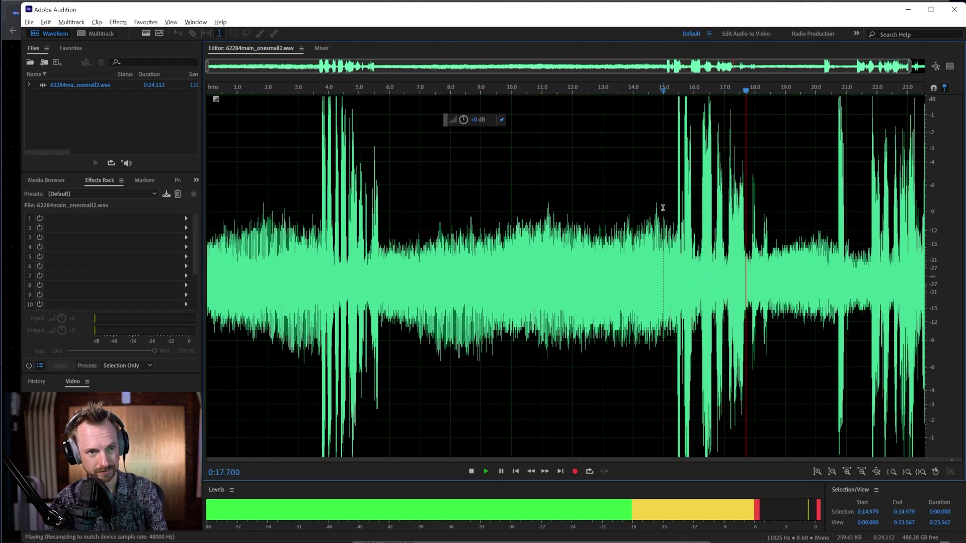
key("space")
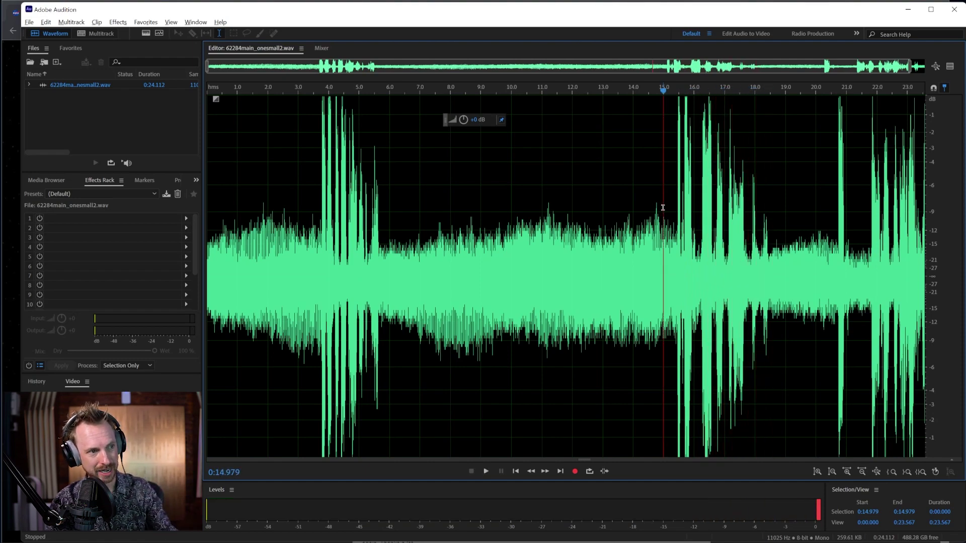
key("alt+Tab")
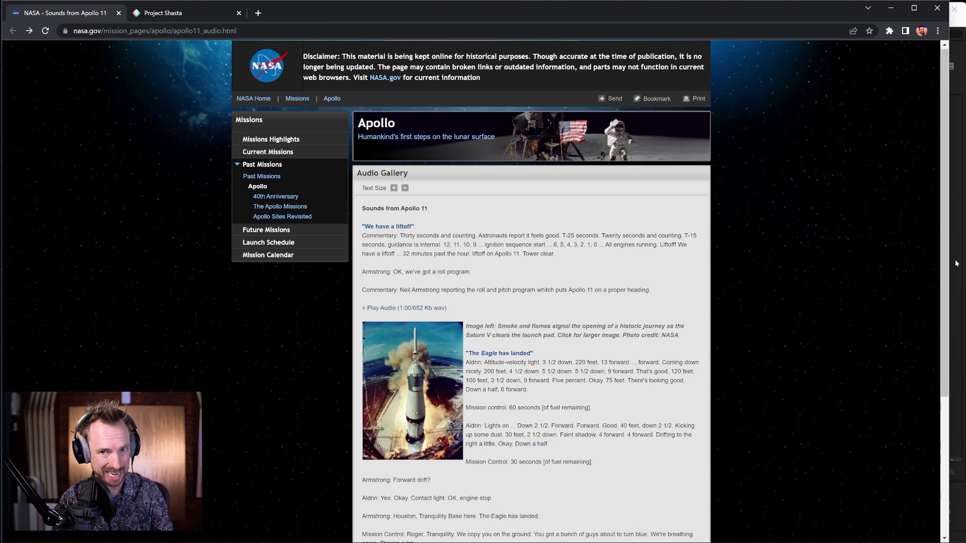
Back in Audition, show the Apollo 11 clip's spectral frequency display beneath its waveform.
key("alt+Tab")
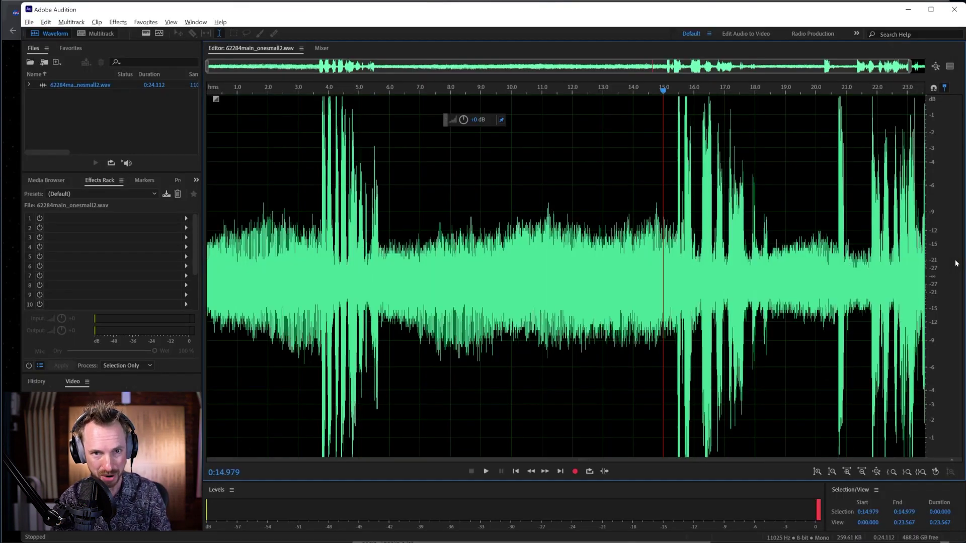
left_click(147, 34)
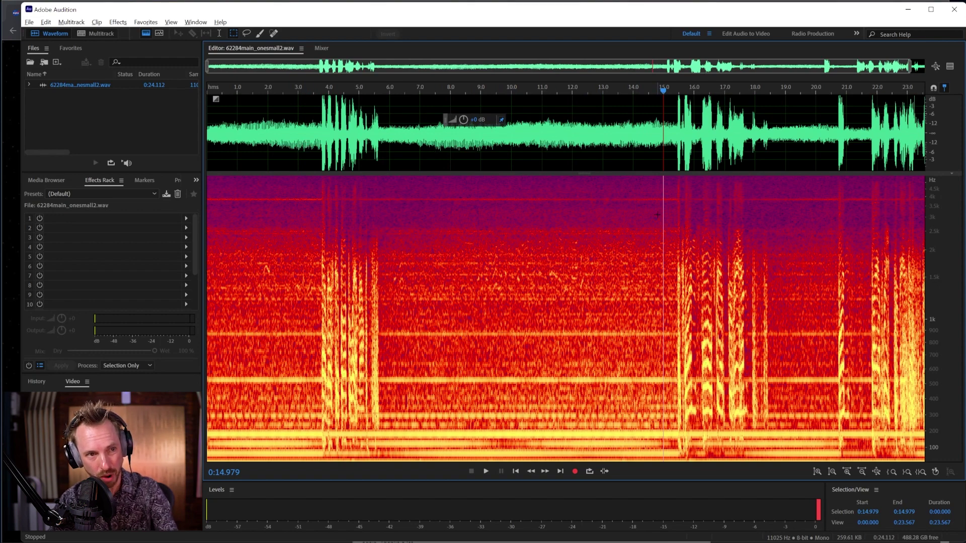
left_click_drag(667, 198, 399, 461)
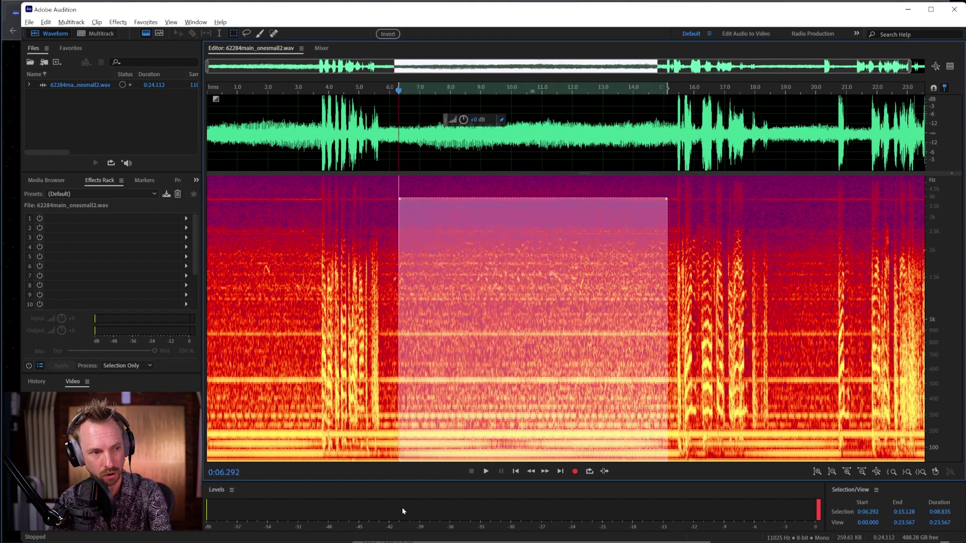
key("Delete")
key("ctrl+z")
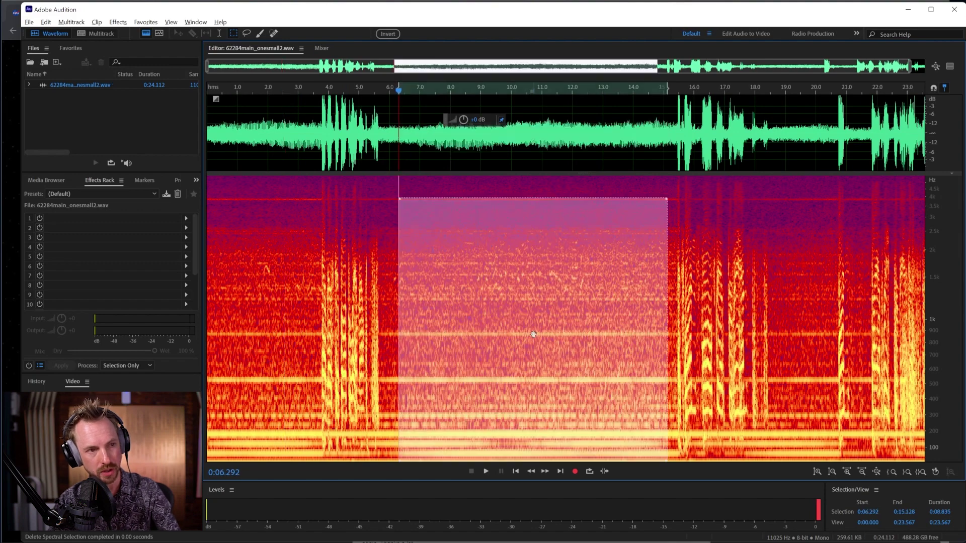
left_click(387, 108)
key("space")
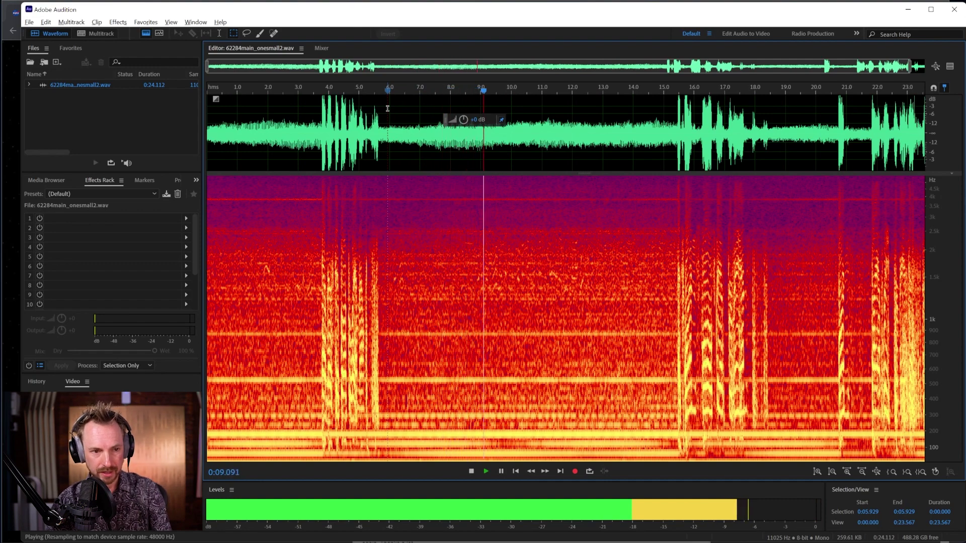
key("space")
left_click_drag(669, 431, 409, 491)
key("space")
key("space")
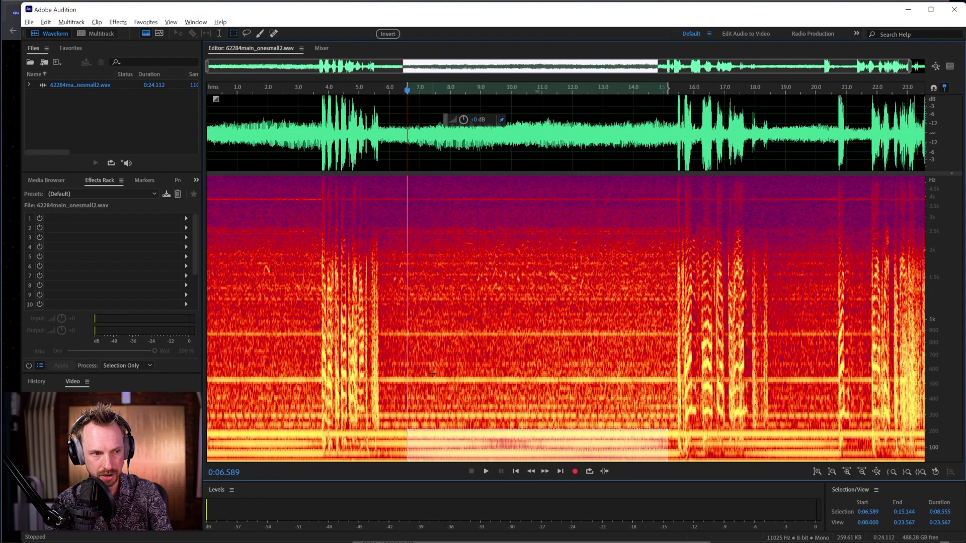
left_click_drag(433, 375, 668, 383)
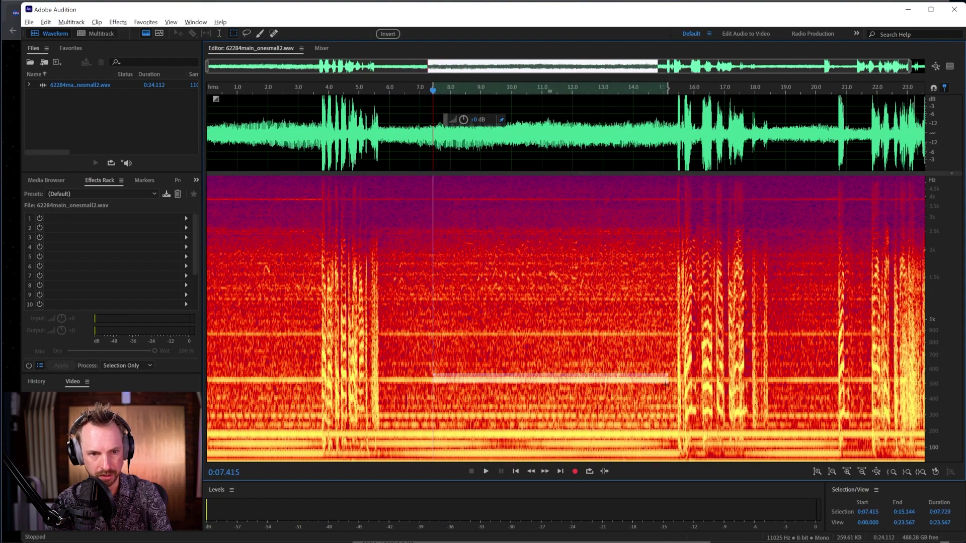
key("space")
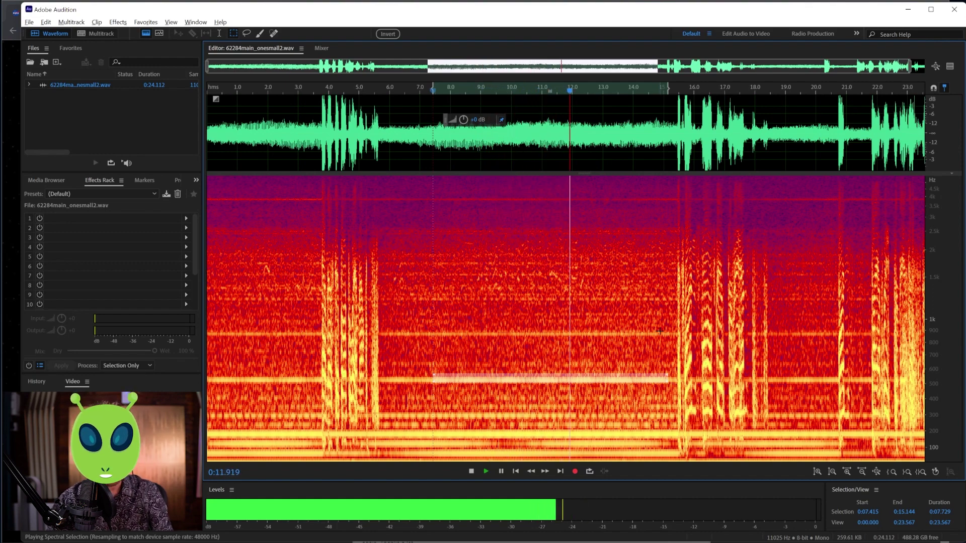
left_click_drag(660, 332, 418, 336)
key("space")
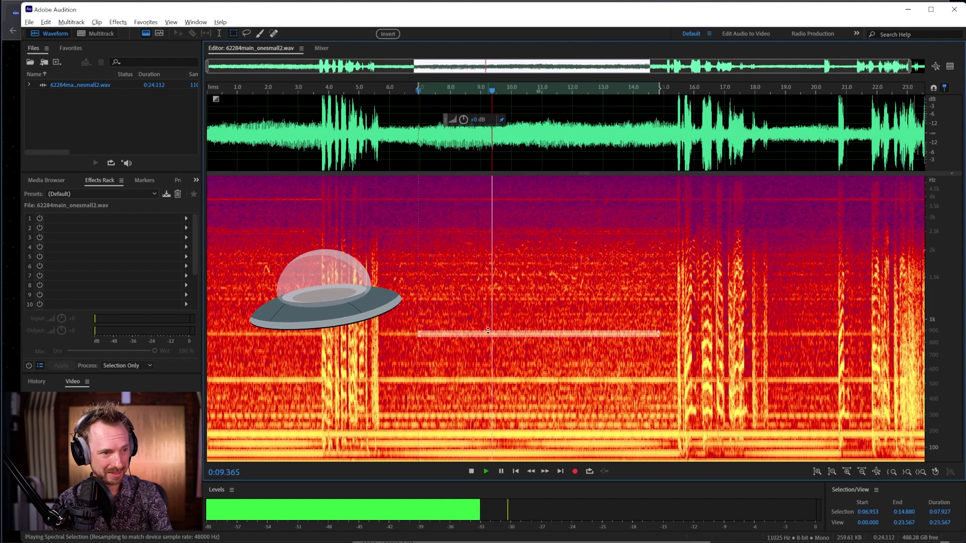
key("space")
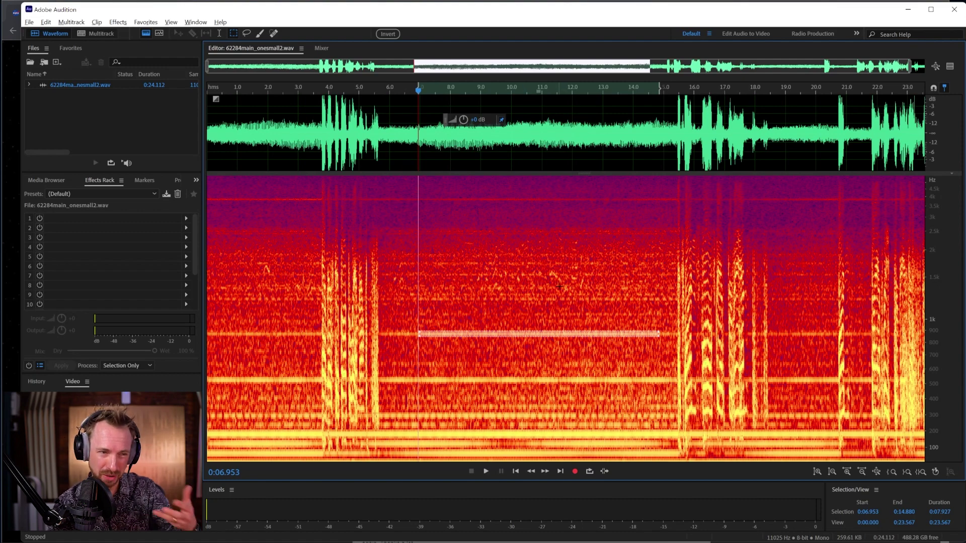
left_click_drag(598, 245, 425, 308)
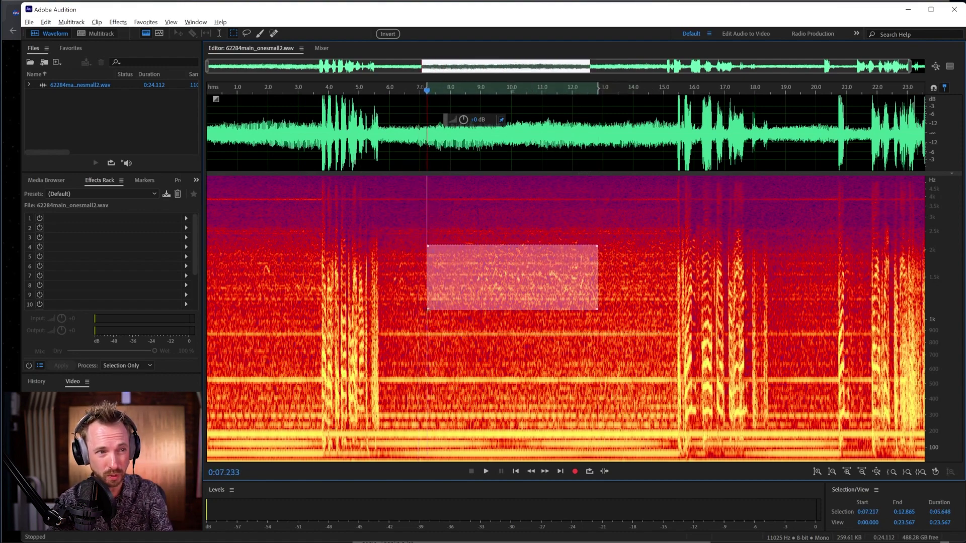
key("space")
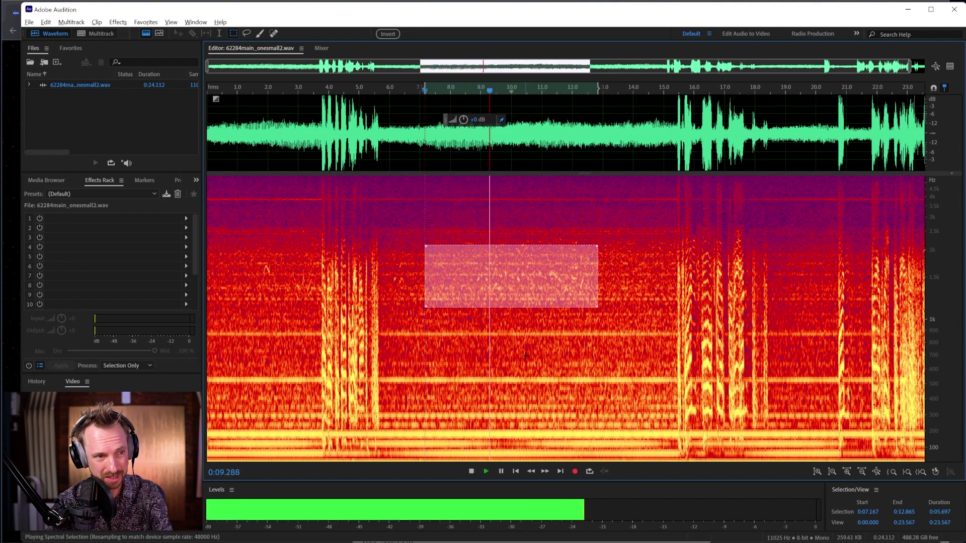
key("space")
left_click_drag(603, 199, 457, 202)
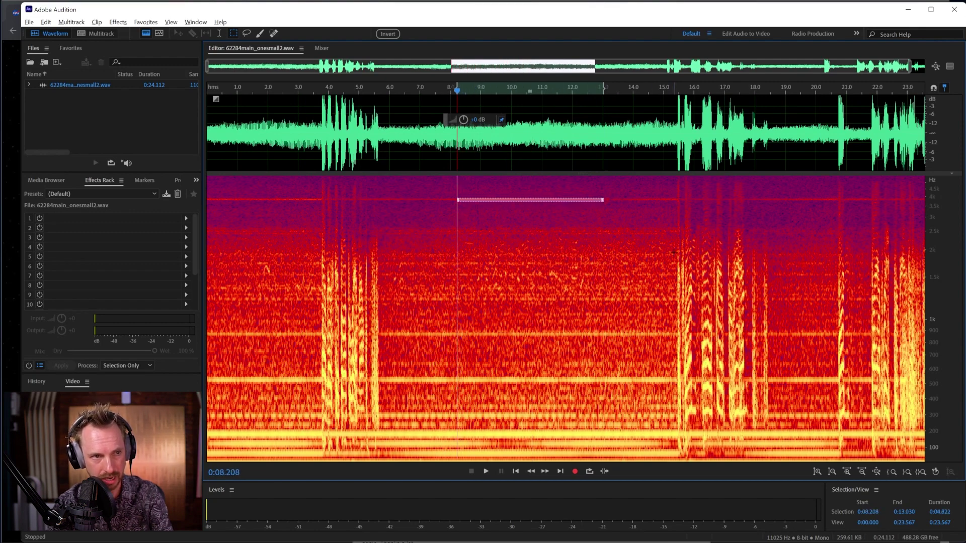
key("space")
key("space")
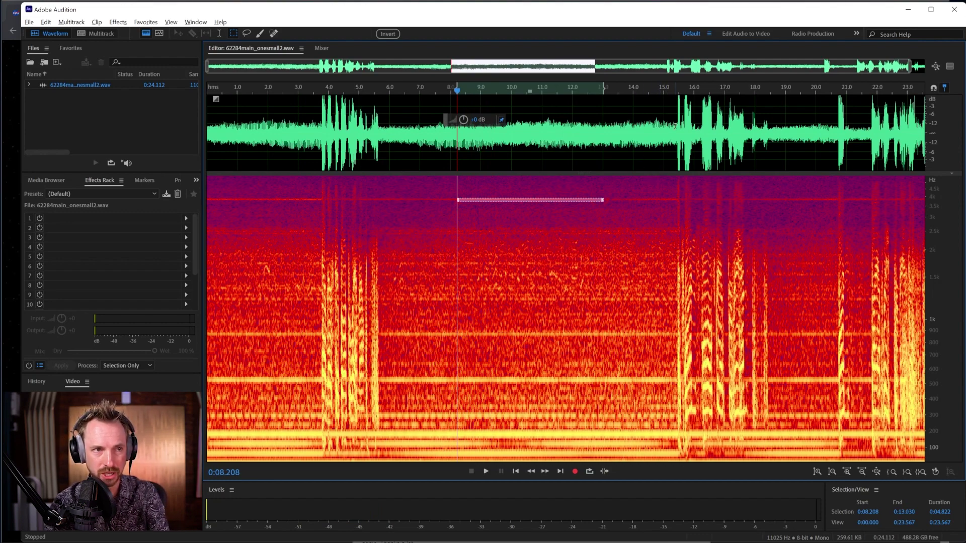
Select and play the noise-only stretch 0:12.997–0:15.376, then bring up Effects > Noise Reduction / Restoration.
left_click_drag(674, 126, 603, 150)
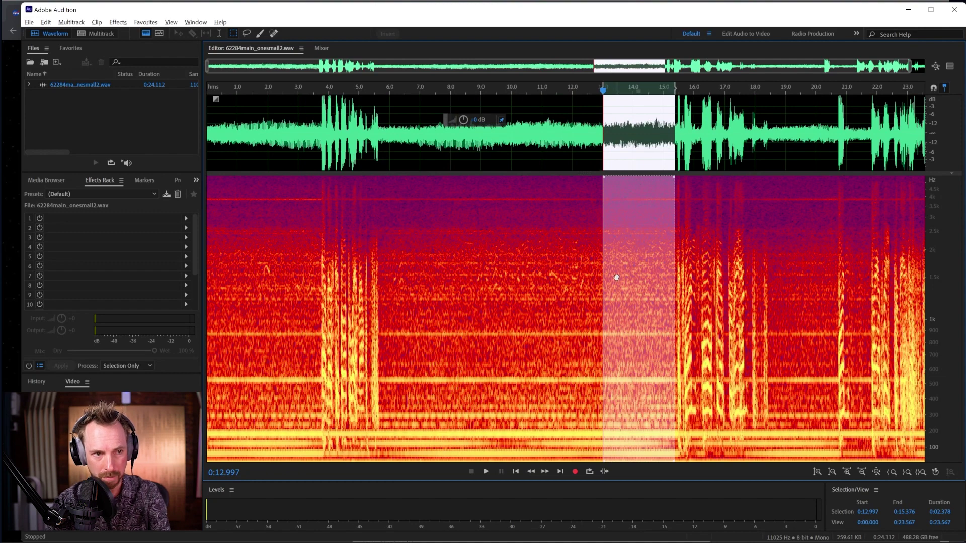
key("space")
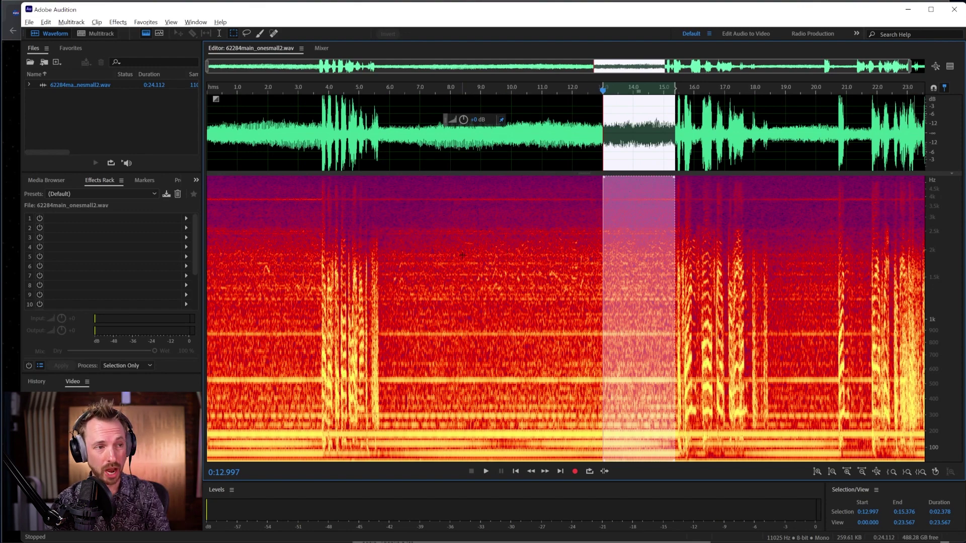
left_click(118, 22)
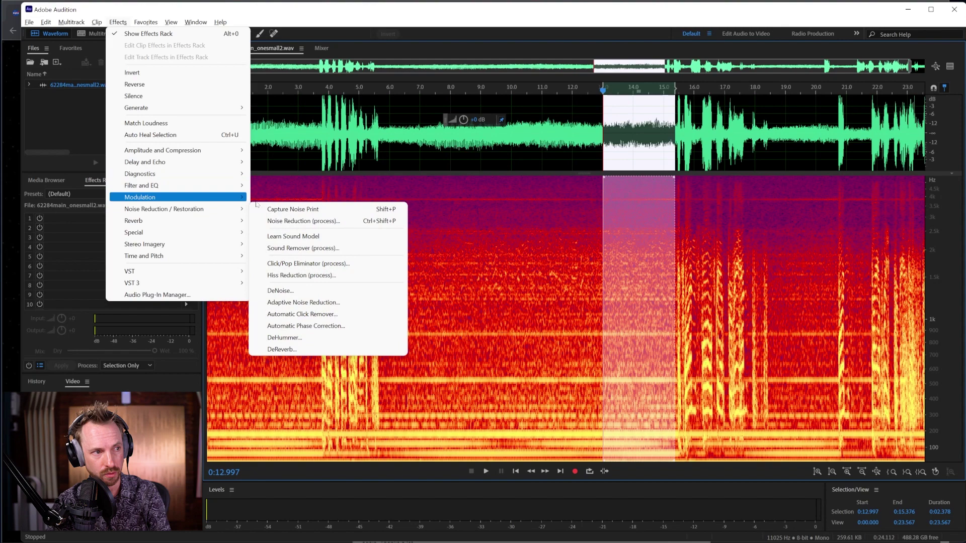
mouse_move(243, 208)
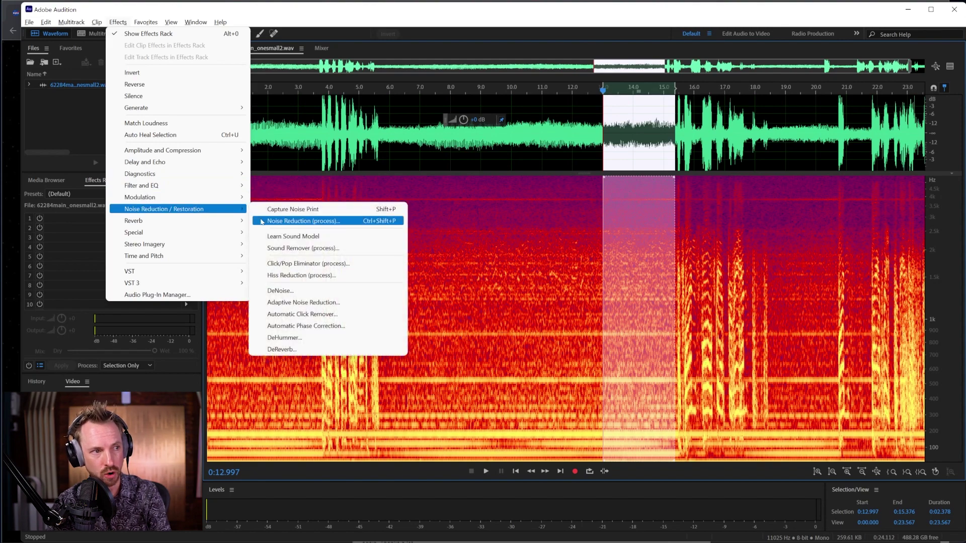
left_click(262, 221)
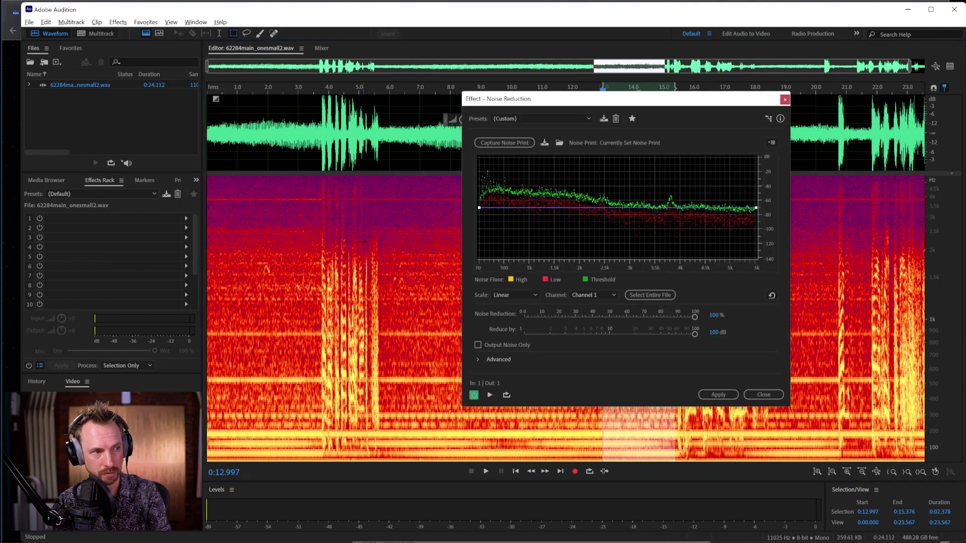
left_click(509, 143)
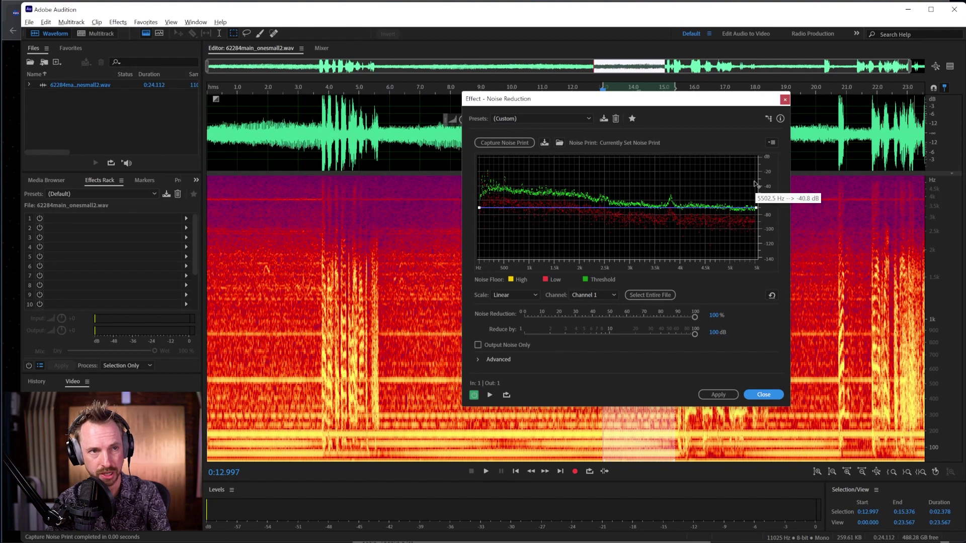
left_click_drag(739, 98, 536, 124)
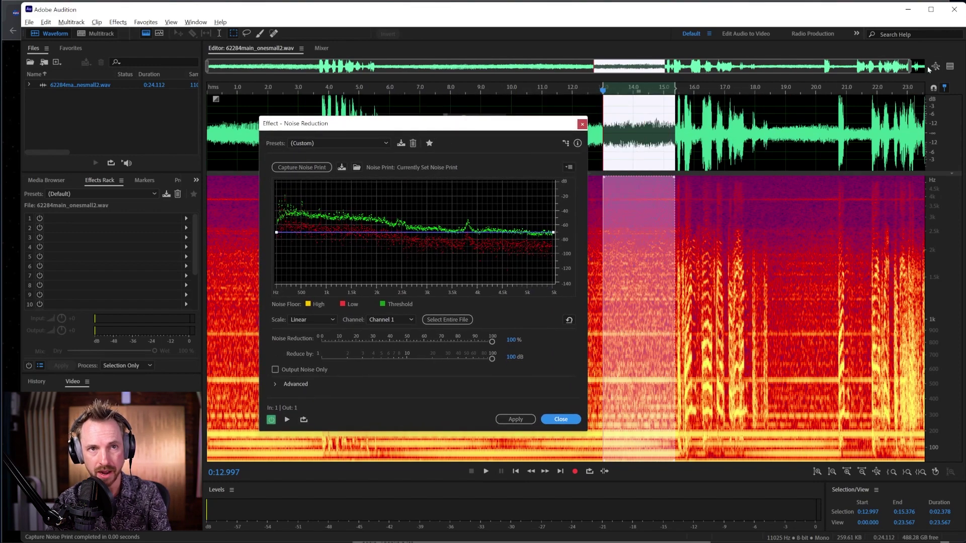
left_click(949, 67)
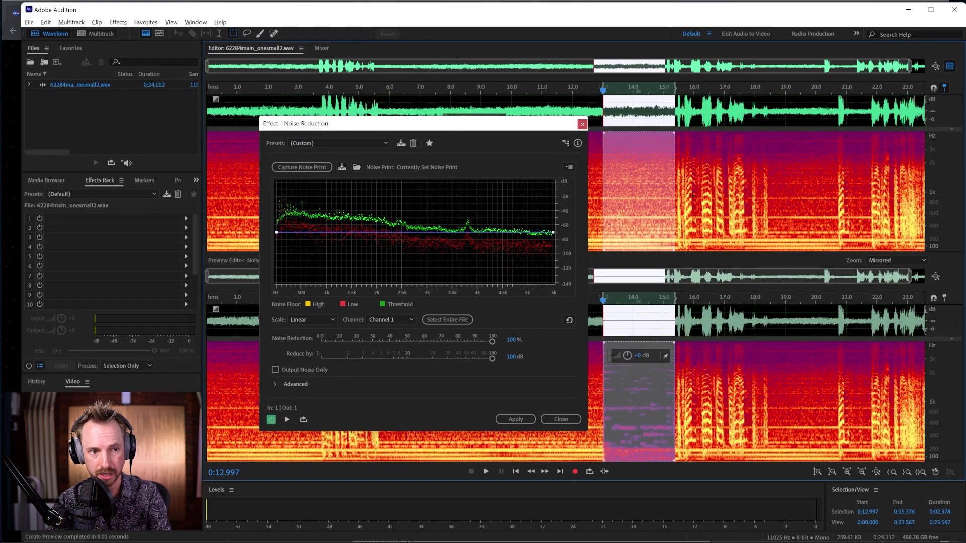
left_click(591, 100)
left_click(792, 115, "shift")
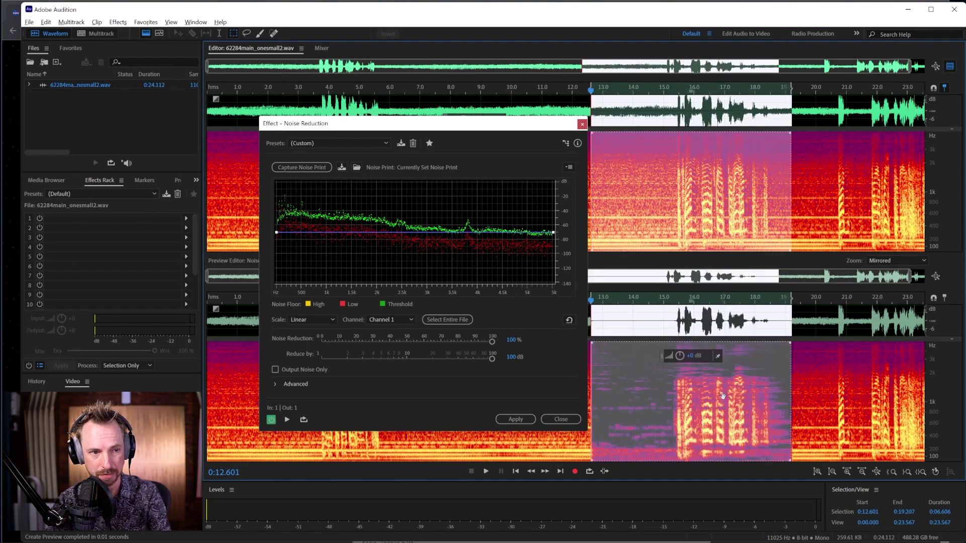
key("space")
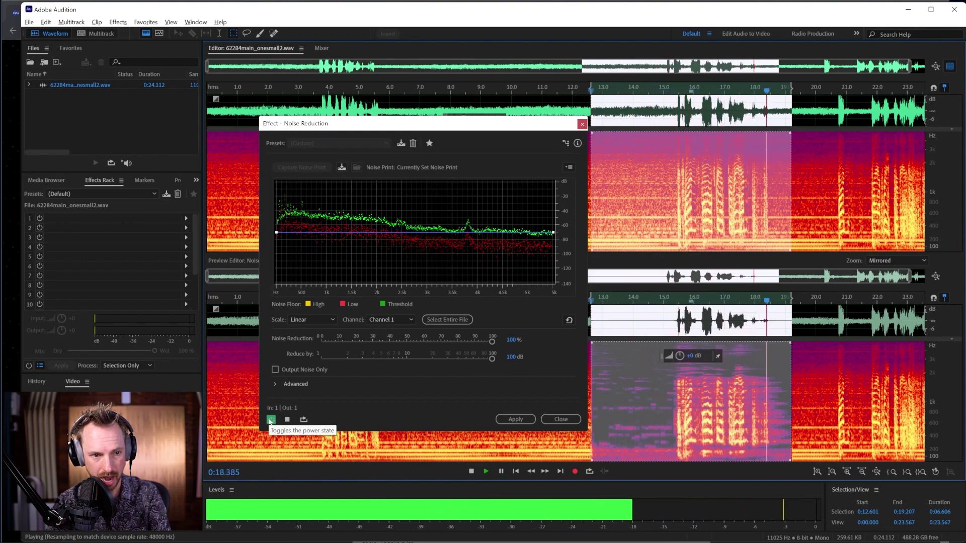
left_click(286, 419)
left_click(271, 419)
key("space")
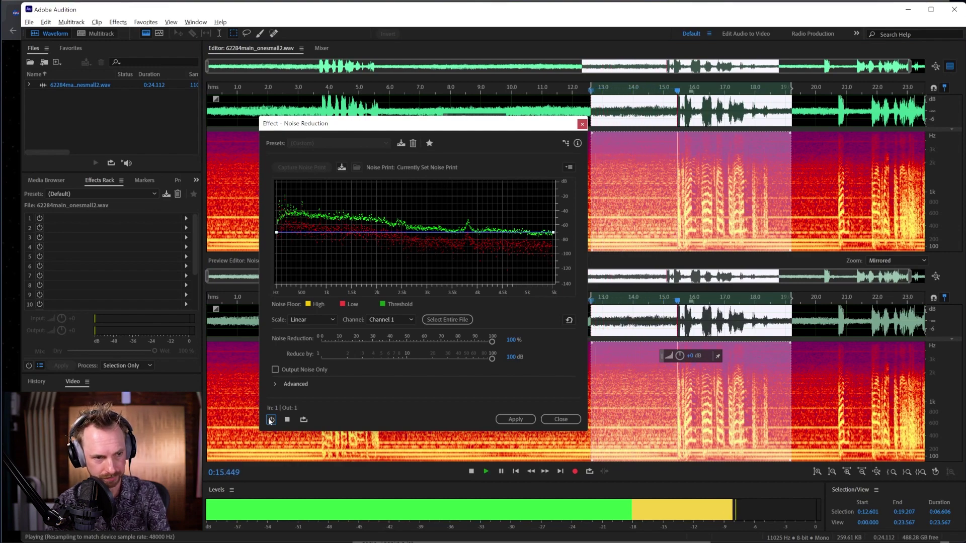
left_click(271, 419)
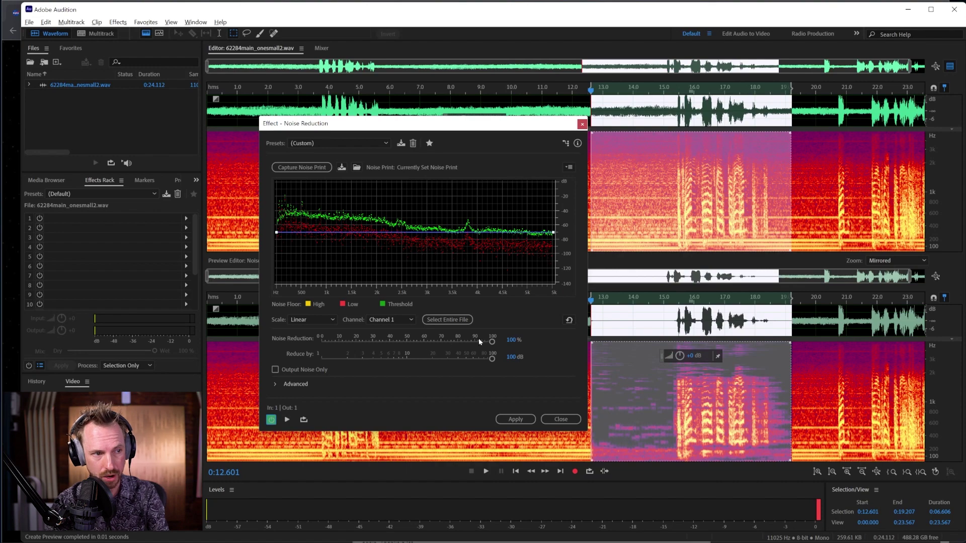
Set the Noise Reduction amount to 95% with 30.7 dB reduction and preview it.
left_click_drag(478, 341, 451, 341)
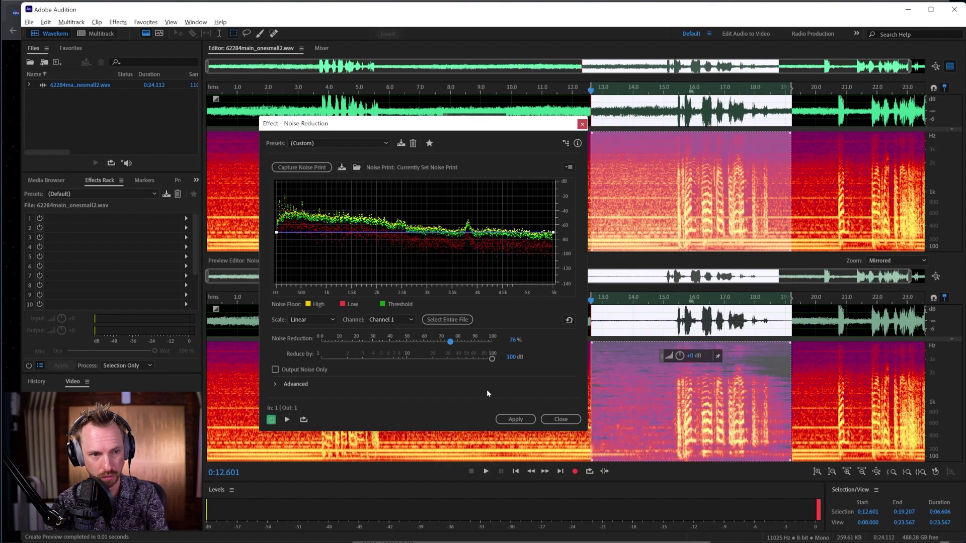
key("space")
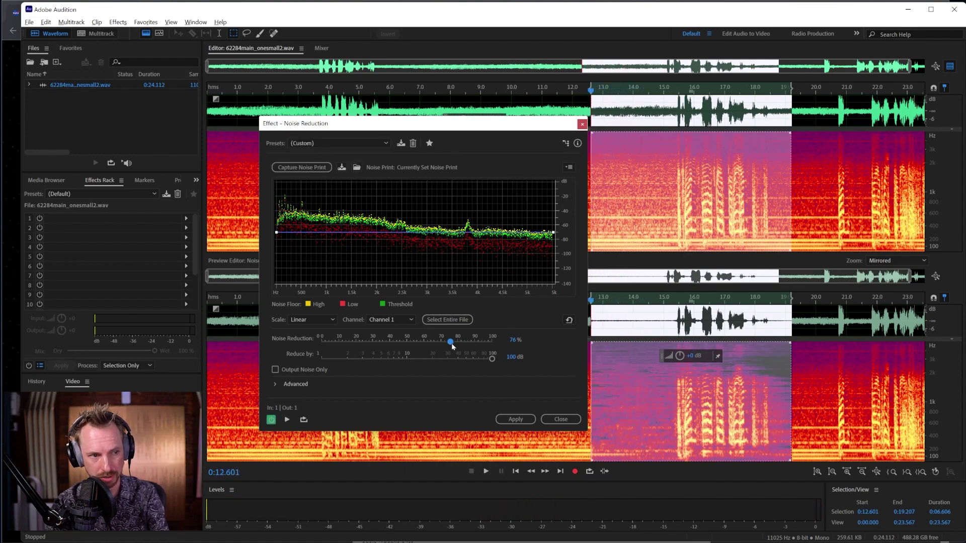
left_click_drag(451, 342, 483, 343)
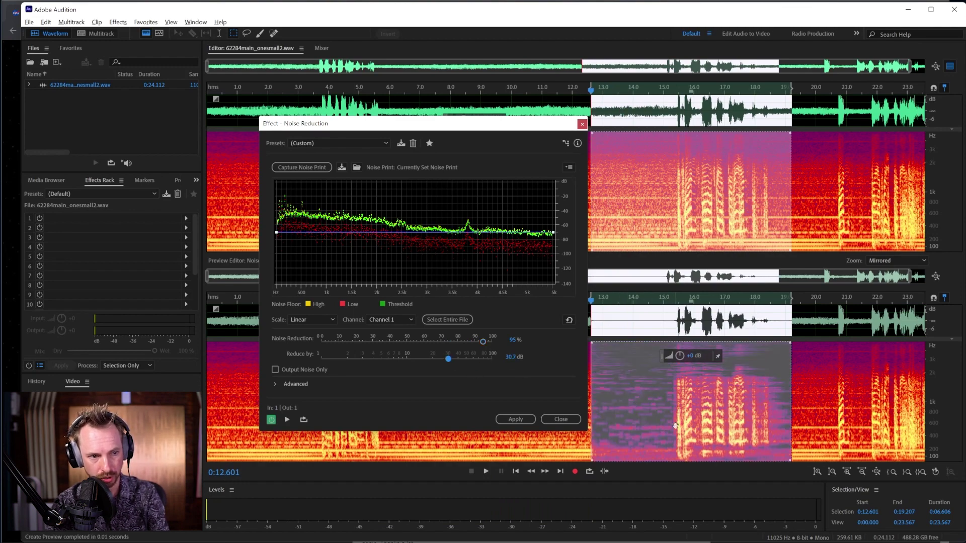
key("space")
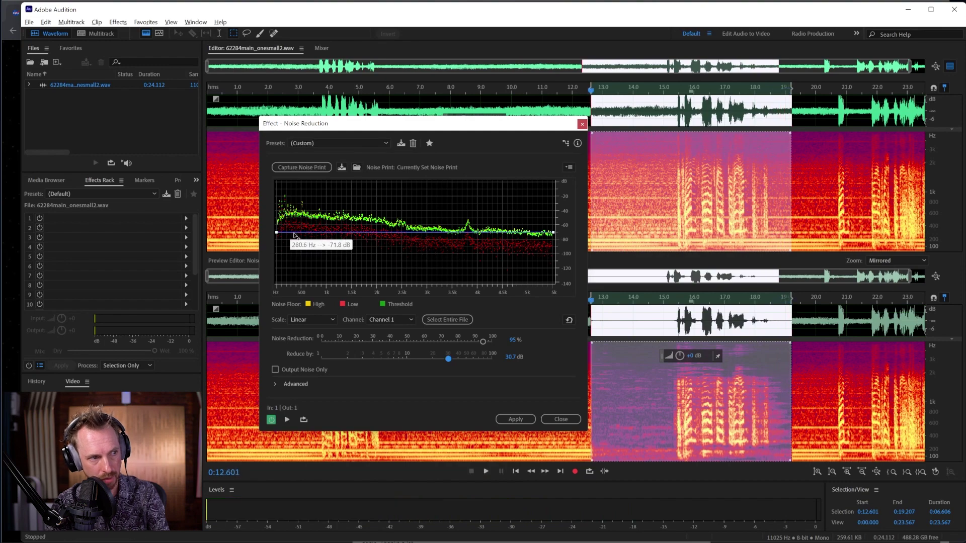
Add curve points to raise the low-frequency threshold near 621 Hz, then preview.
left_click(314, 234)
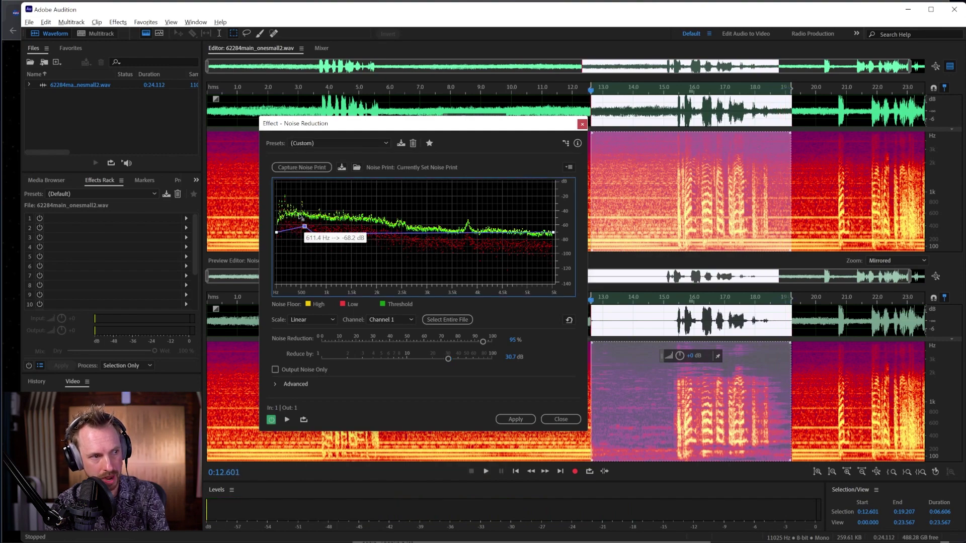
left_click_drag(308, 233, 309, 201)
left_click_drag(279, 229, 270, 206)
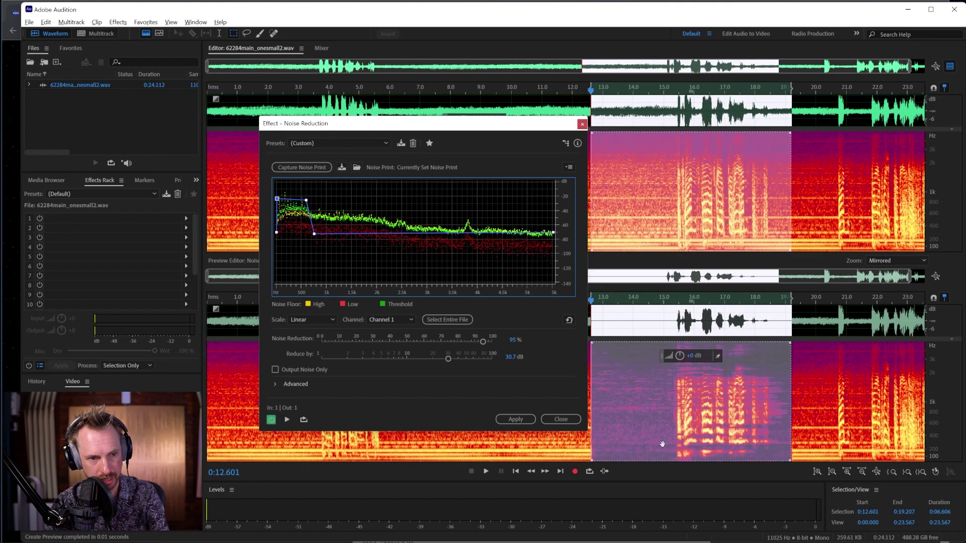
key("space")
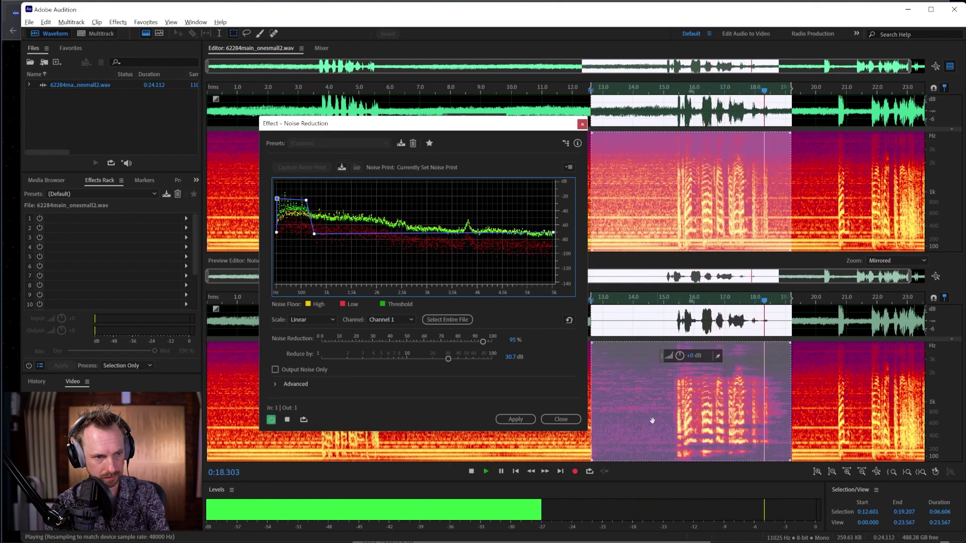
key("space")
Preview the noise reduction on the 20.08 s–end and 3.204–7.002 s ranges.
left_click_drag(819, 123, 920, 125)
key("space")
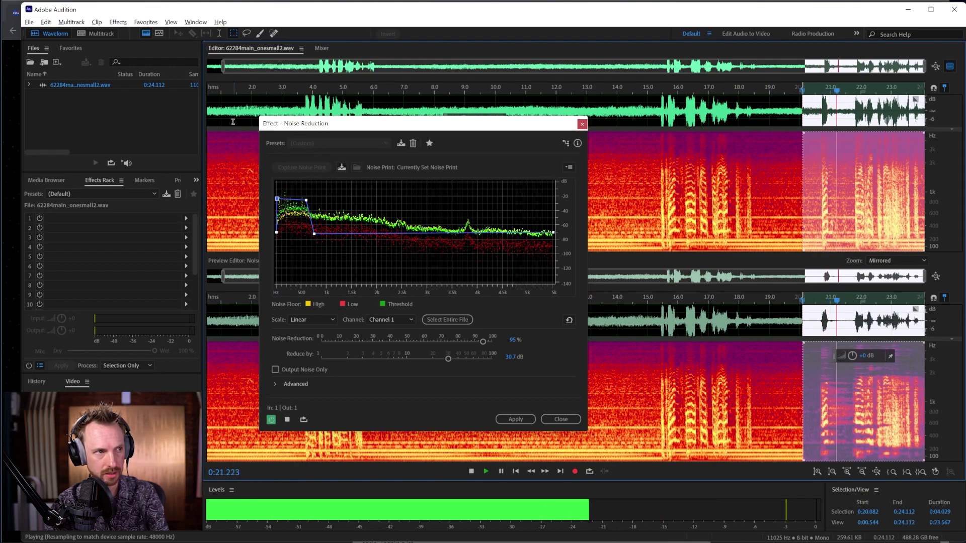
left_click_drag(288, 105, 403, 109)
key("space")
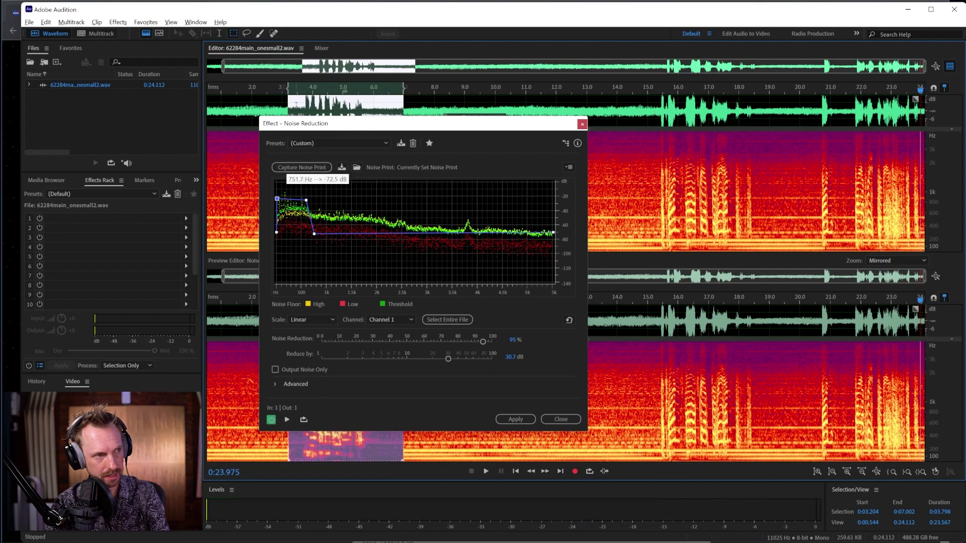
left_click(297, 106)
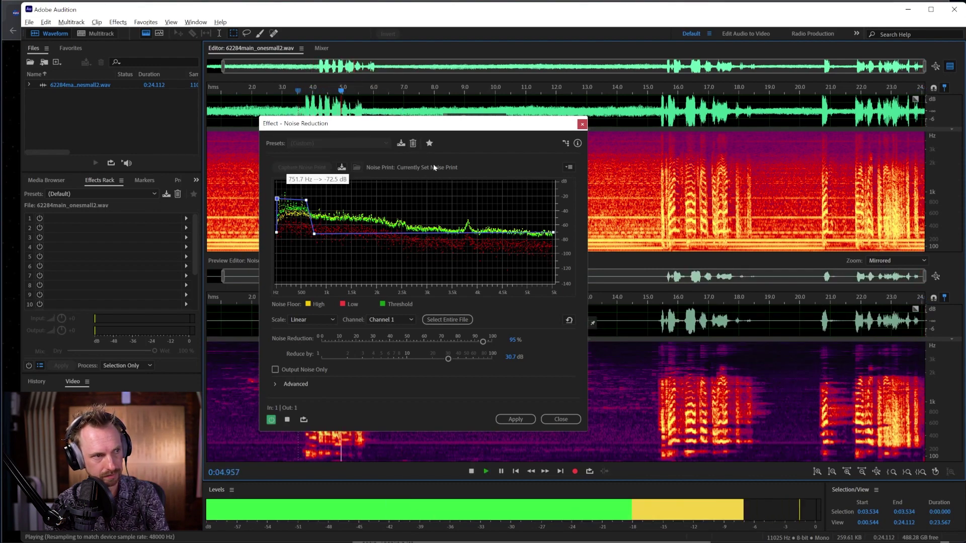
key("space")
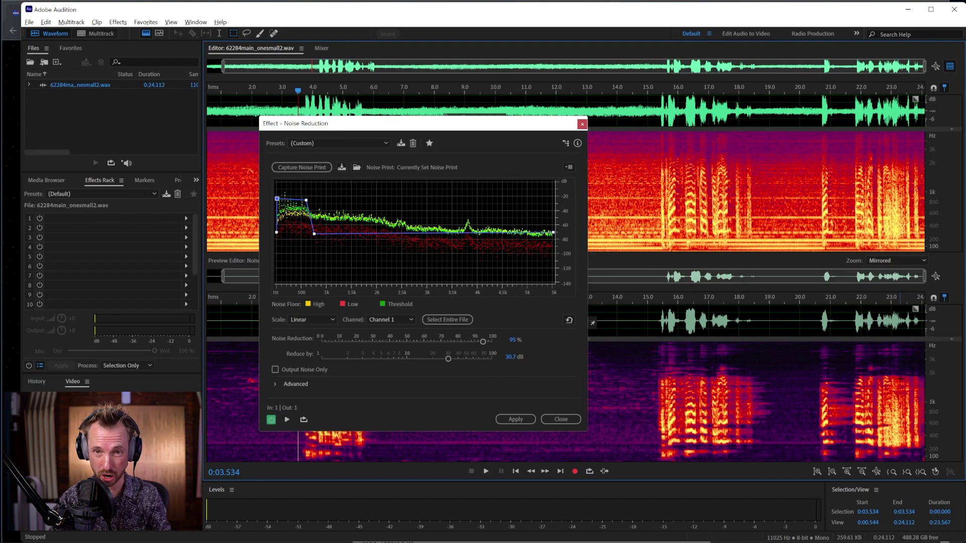
Close Noise Reduction unapplied and learn a Sound Remover model from the 13.1–15.3 s noise.
left_click(554, 419)
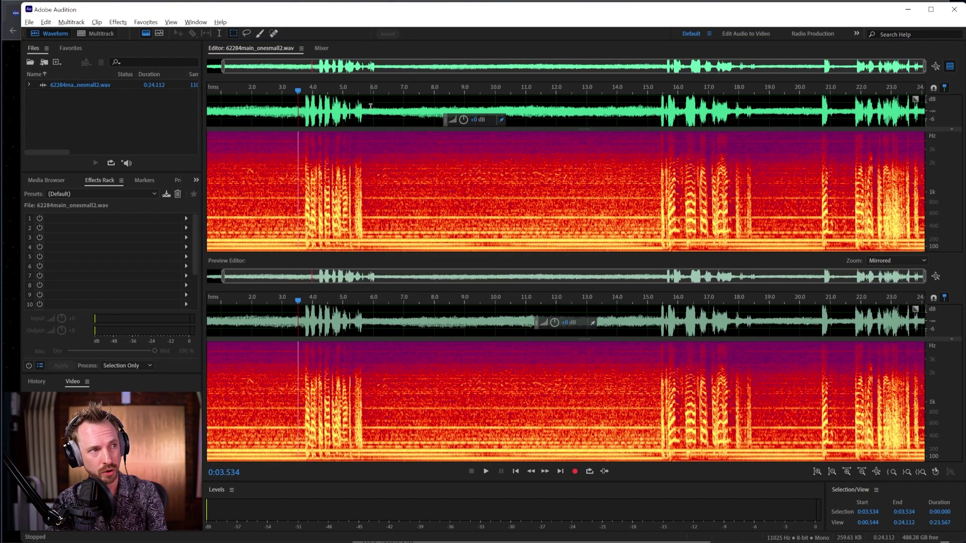
left_click_drag(590, 103, 655, 105)
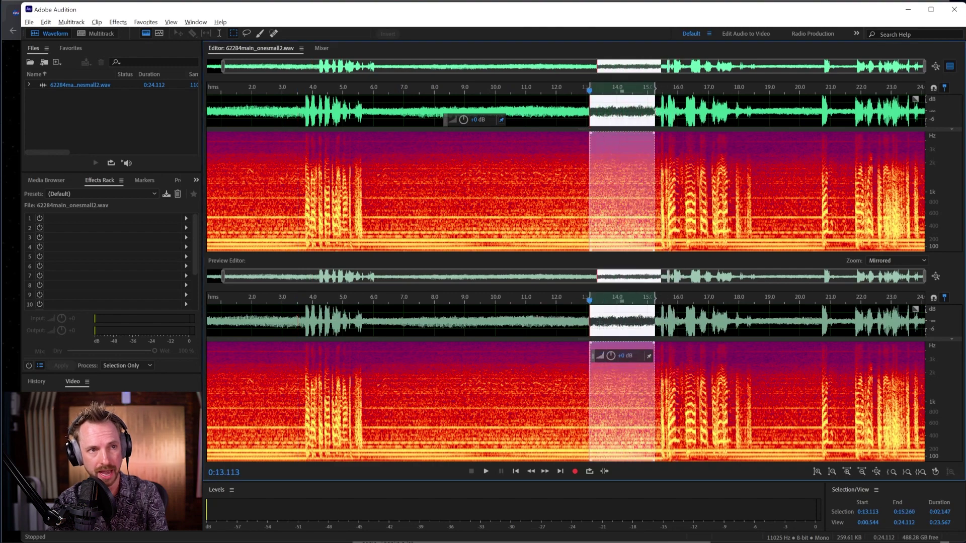
left_click(117, 22)
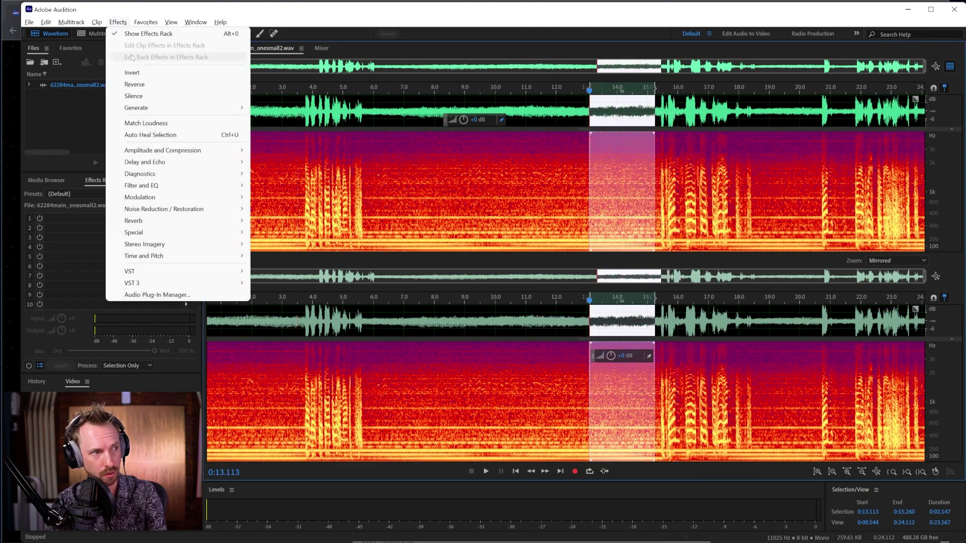
mouse_move(209, 206)
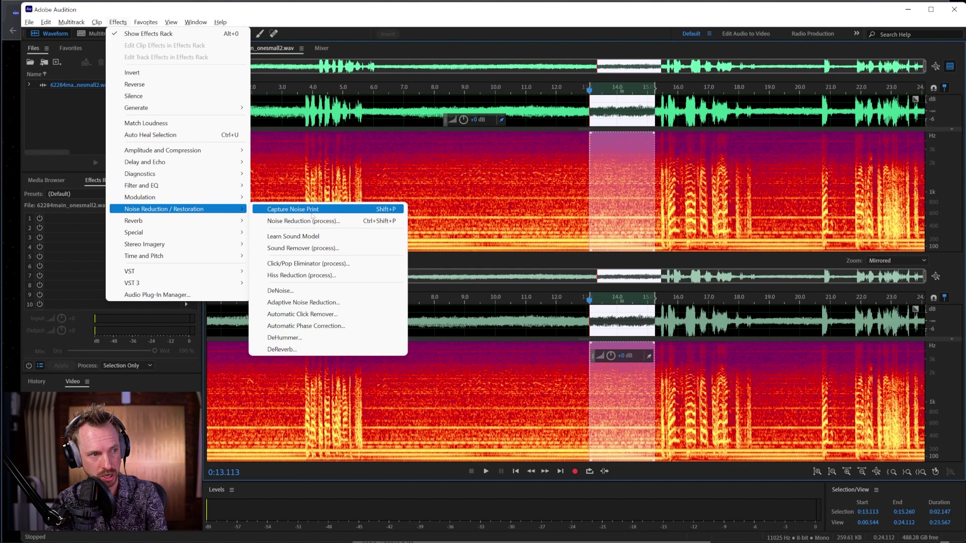
left_click(313, 248)
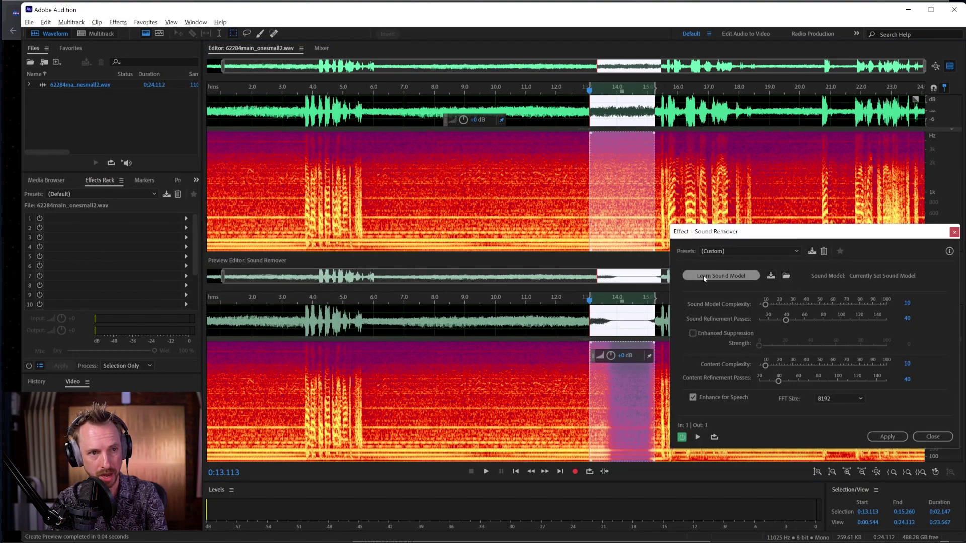
left_click(704, 275)
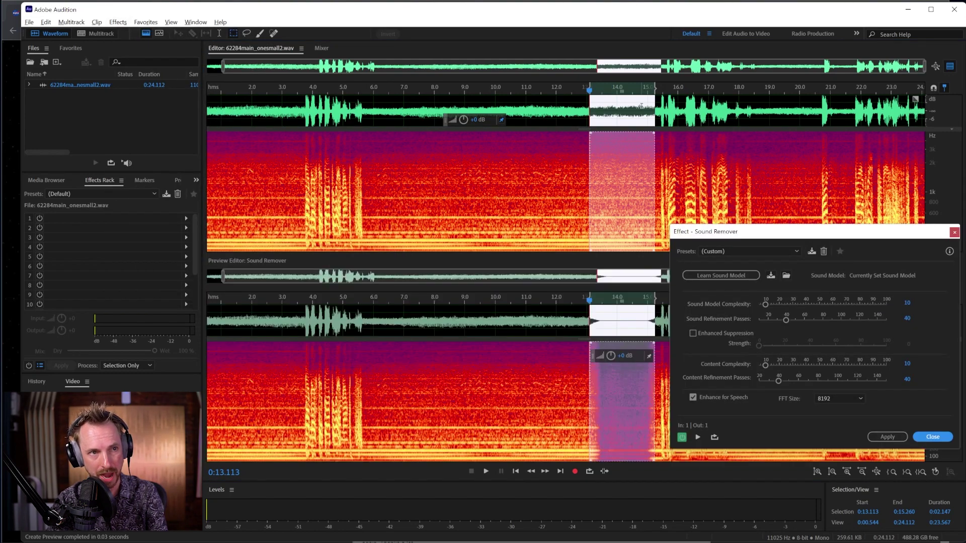
Preview Sound Remover's Default preset on the 14.632–20.181 s speech, then close it unapplied.
left_click_drag(636, 106, 805, 106)
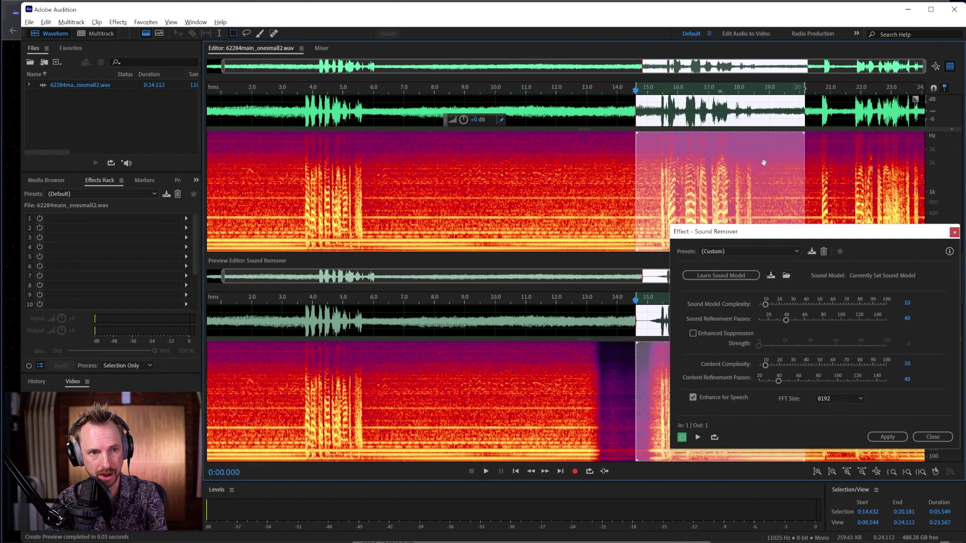
left_click(746, 251)
left_click(715, 262)
key("space")
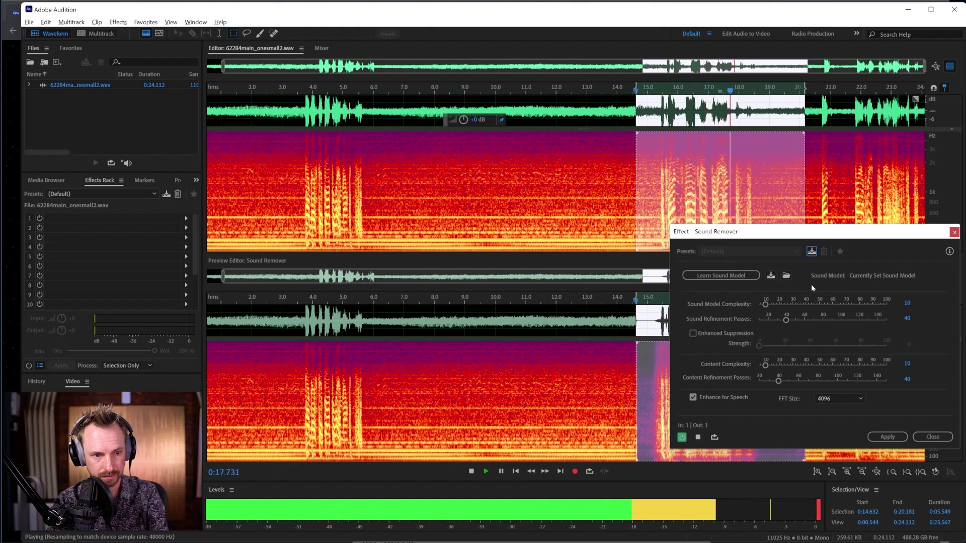
key("space")
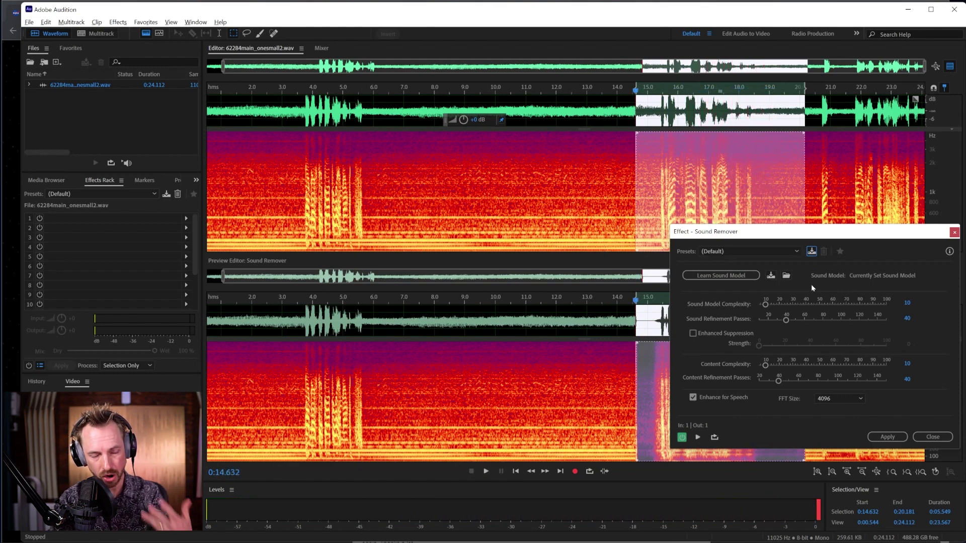
left_click(953, 234)
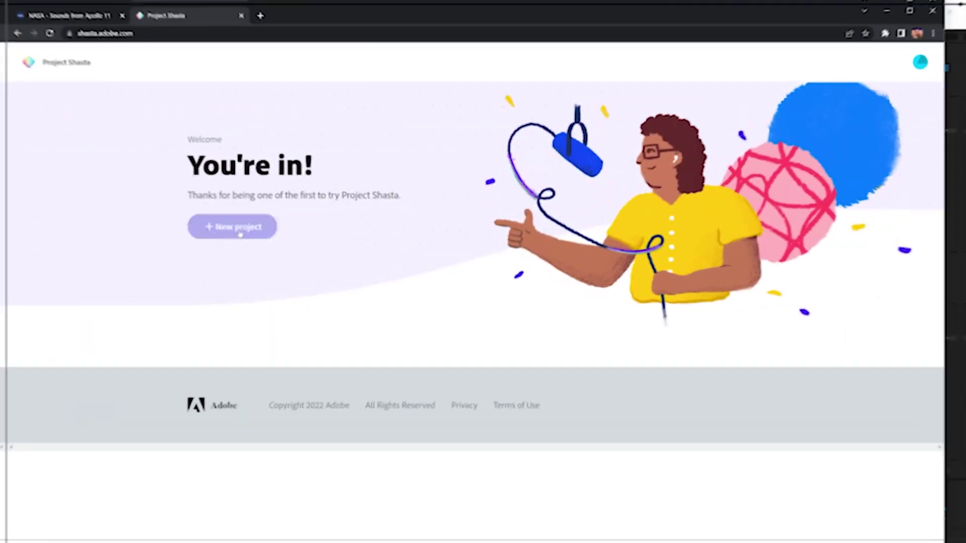
Start a new Project Shasta project named NASA and upload the 62284main_onesmall2 clip.
left_click(237, 230)
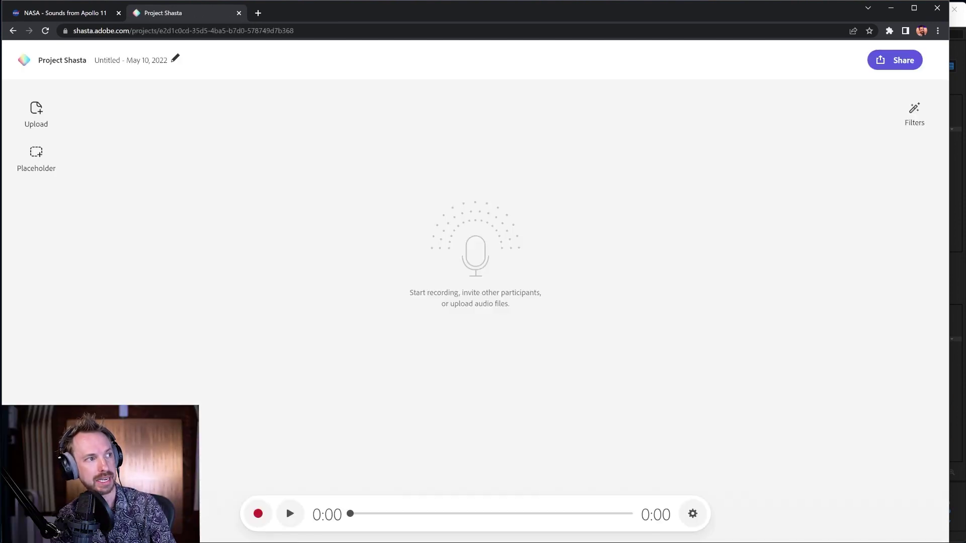
left_click(175, 58)
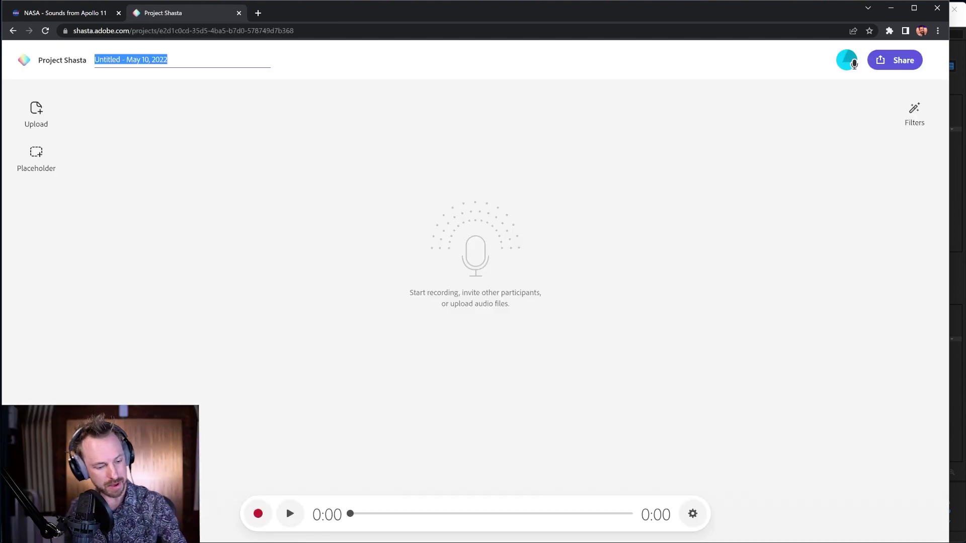
type("NASA")
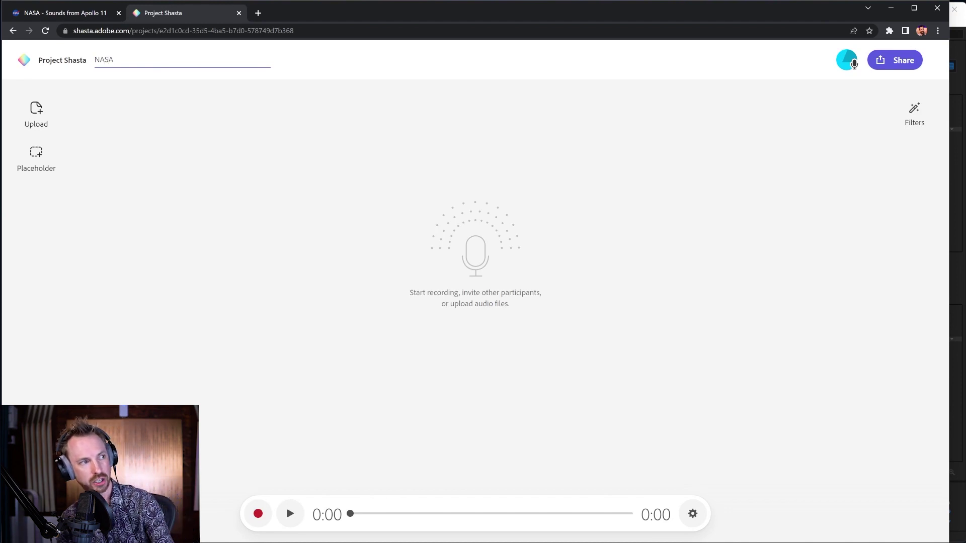
left_click(144, 77)
left_click(36, 111)
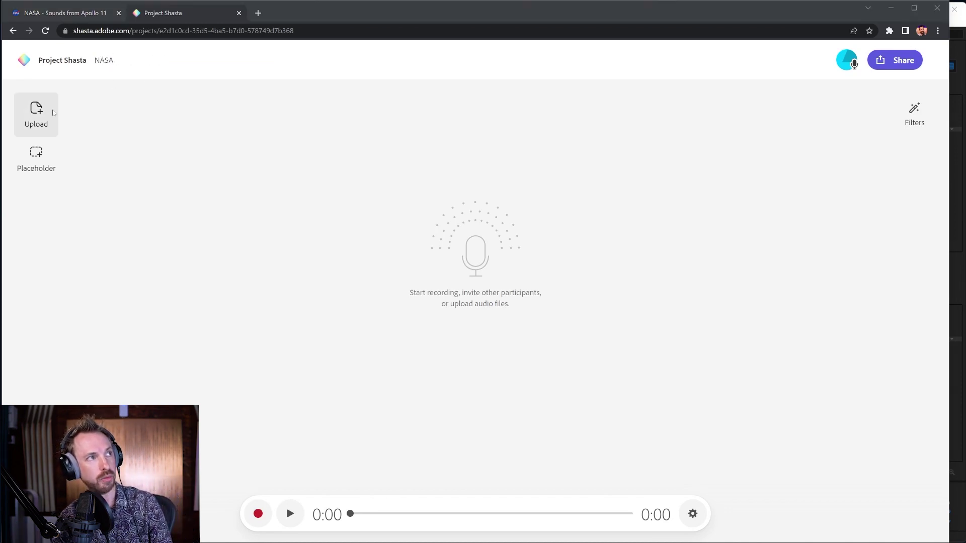
double_click(151, 79)
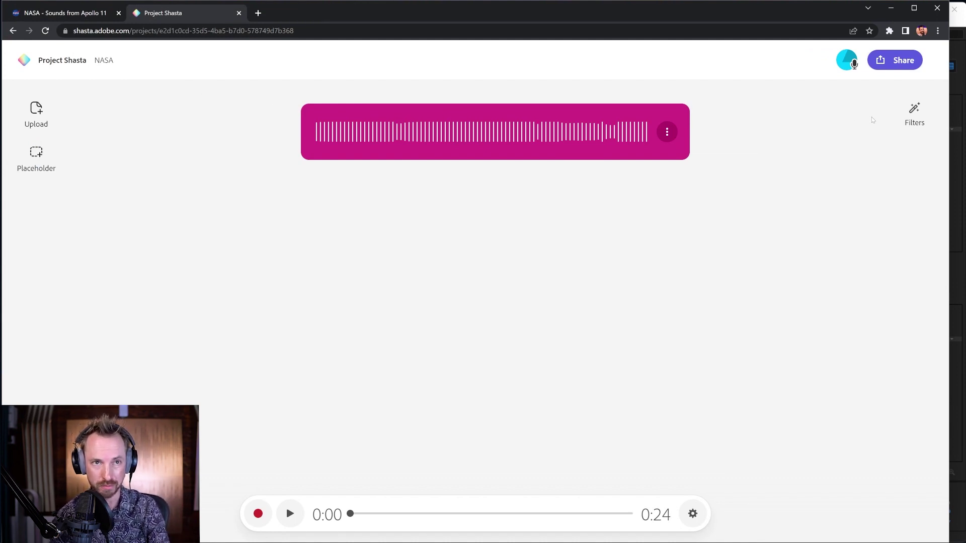
Transcribe the Apollo clip from its options menu, then bring up the Filters list.
left_click(669, 134)
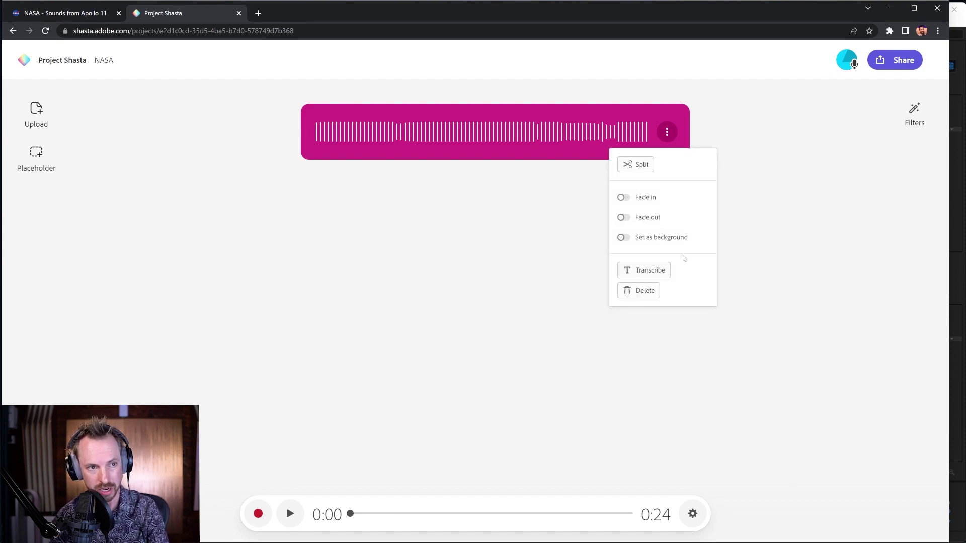
left_click(664, 270)
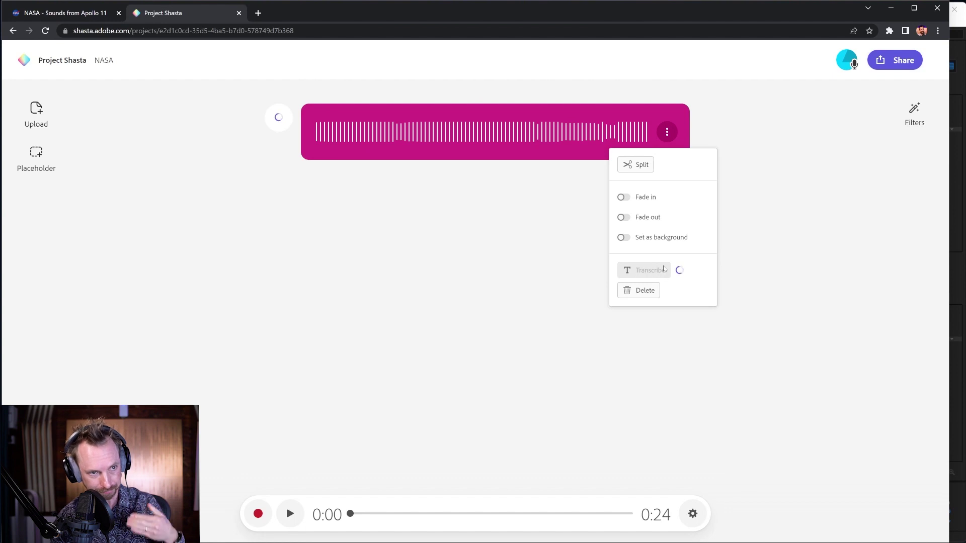
left_click(769, 246)
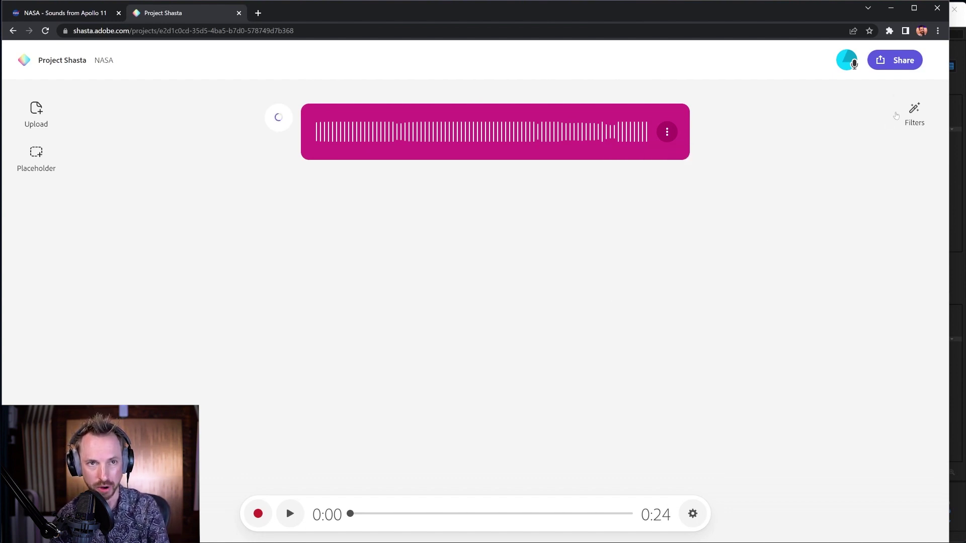
left_click(899, 114)
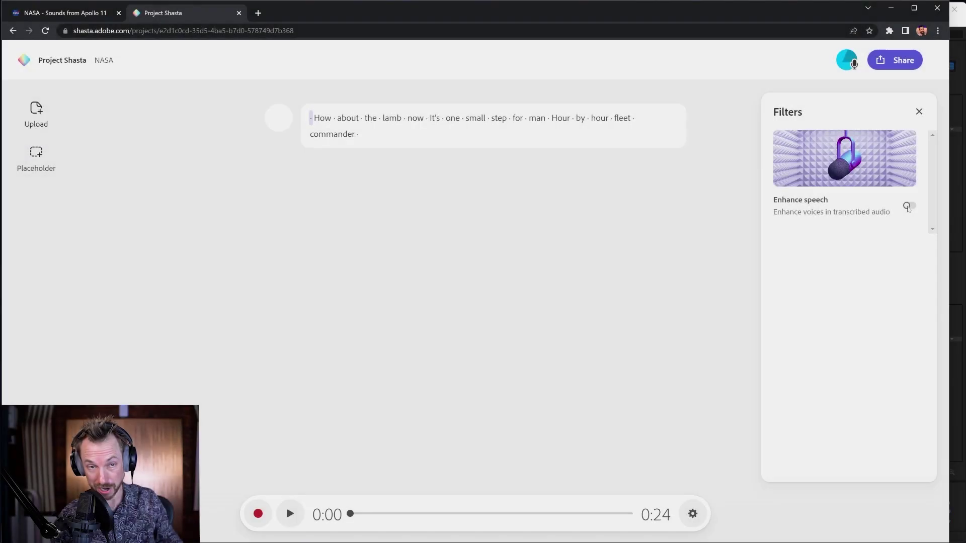
Switch on Enhance speech for the Apollo clip and play back the enhanced audio.
left_click(909, 207)
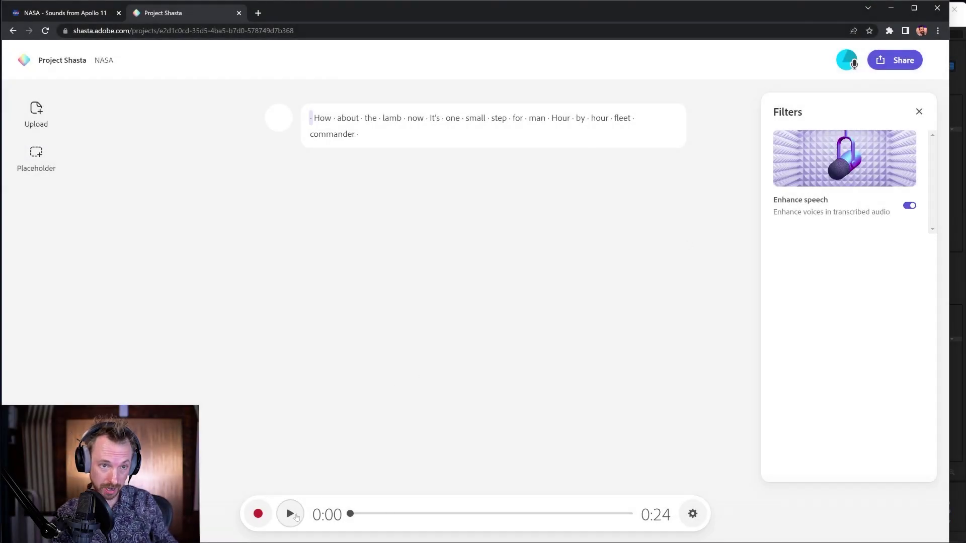
left_click(296, 517)
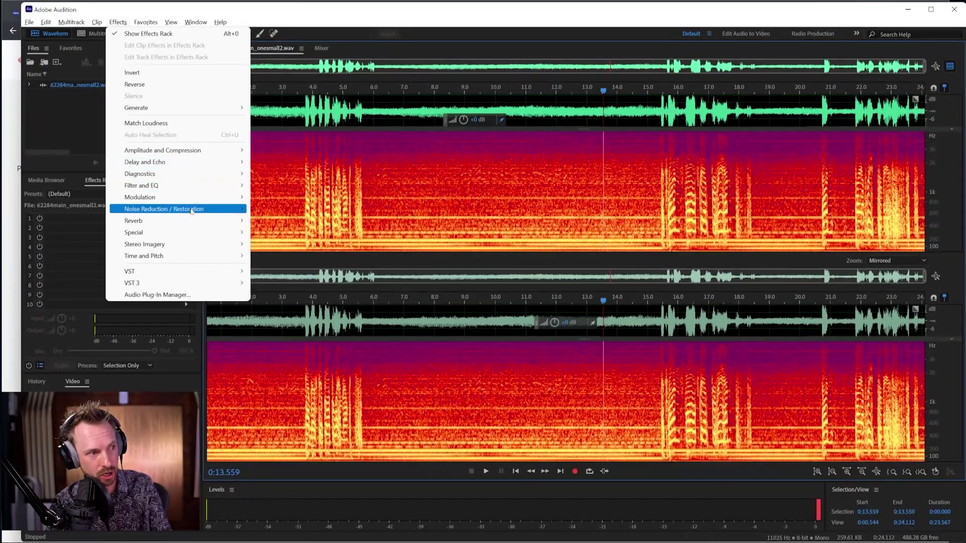
Capture a noise print near 14 s and apply 100%, 61 dB Noise Reduction to the entire file.
mouse_move(212, 209)
left_click(287, 221)
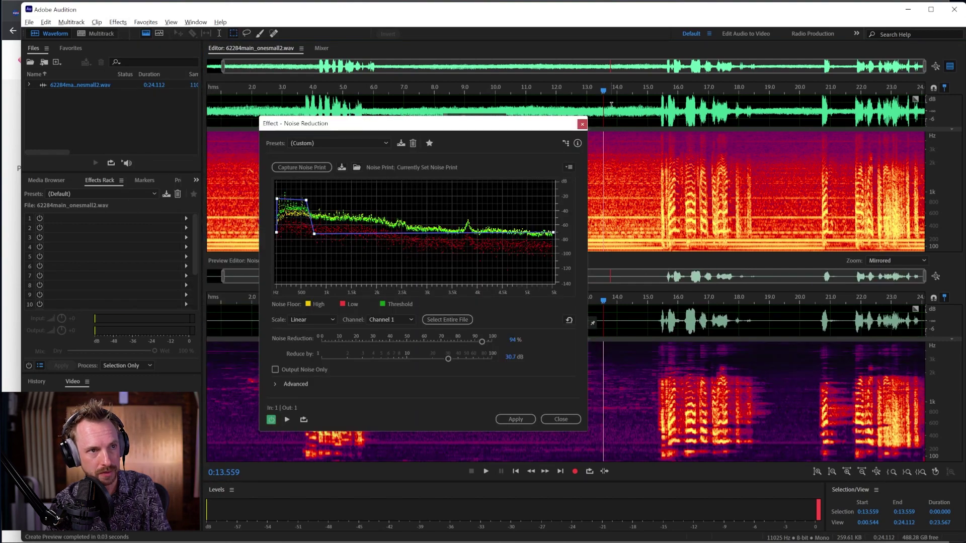
left_click_drag(608, 109, 660, 109)
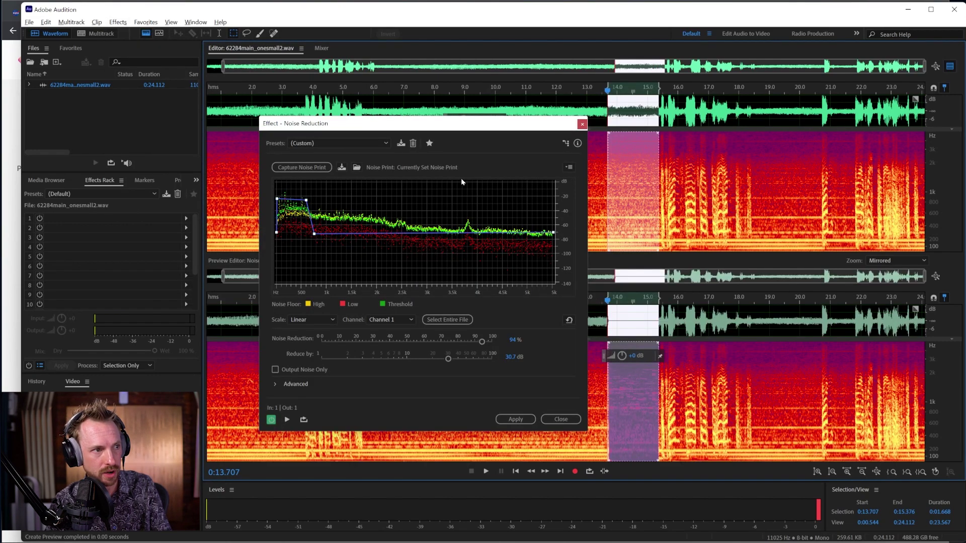
left_click(323, 171)
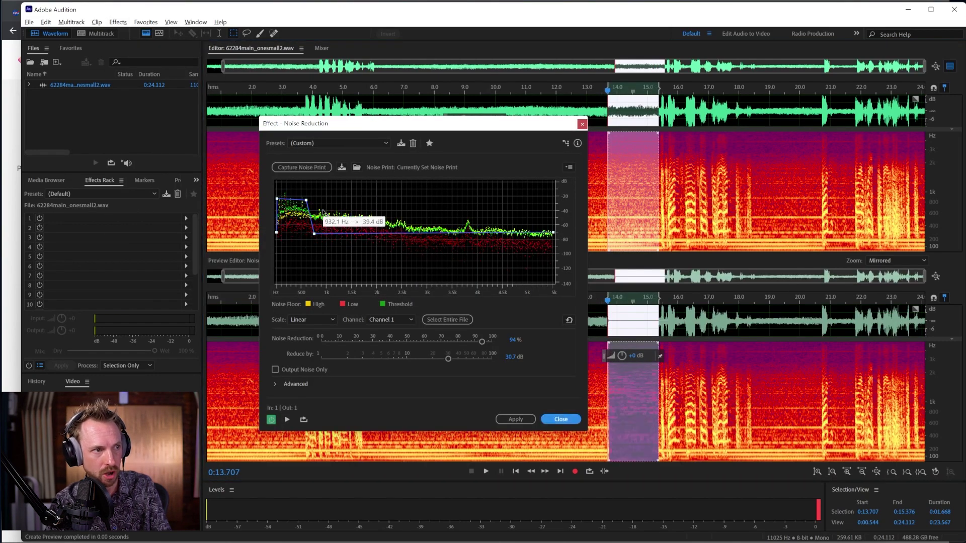
double_click(753, 106)
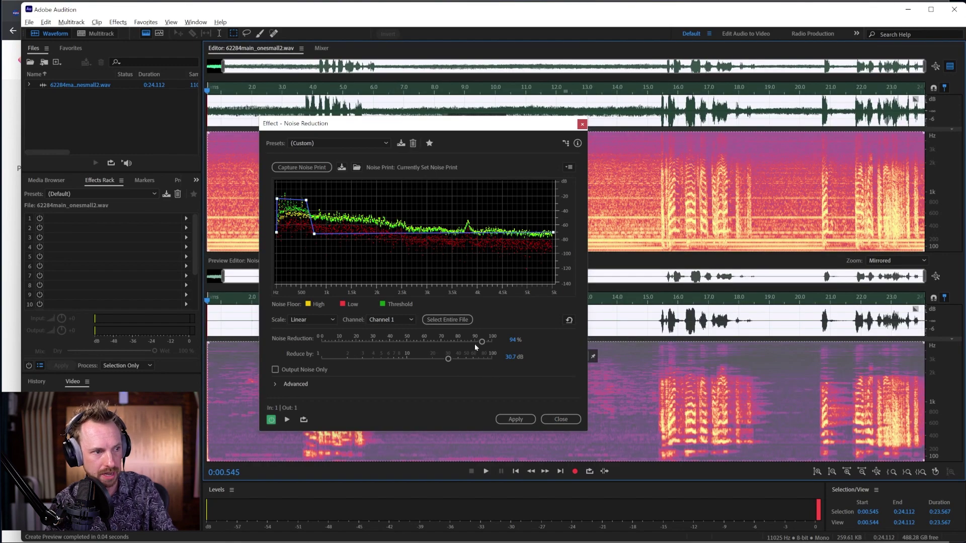
mouse_move(475, 342)
left_mouse_down()
mouse_move(492, 342)
mouse_move(474, 359)
left_mouse_up()
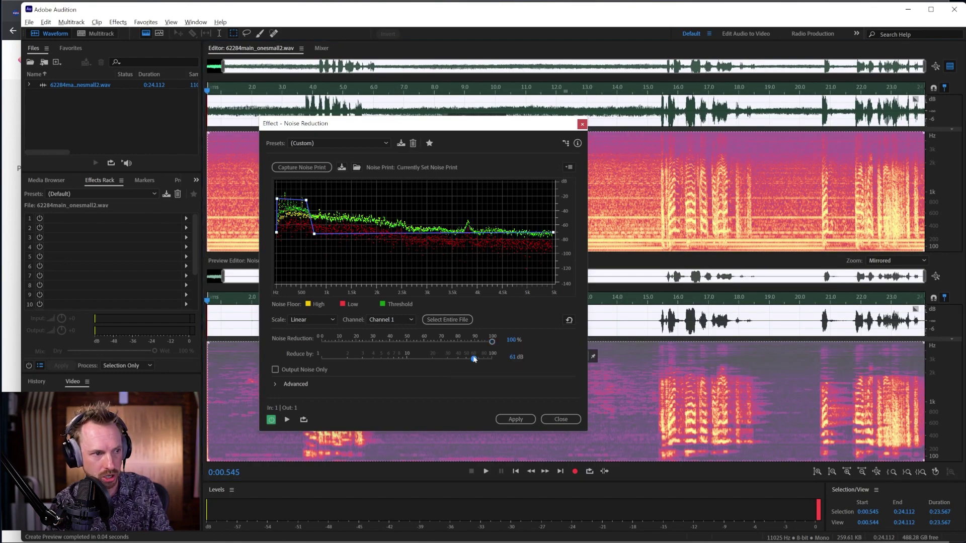
left_click(515, 420)
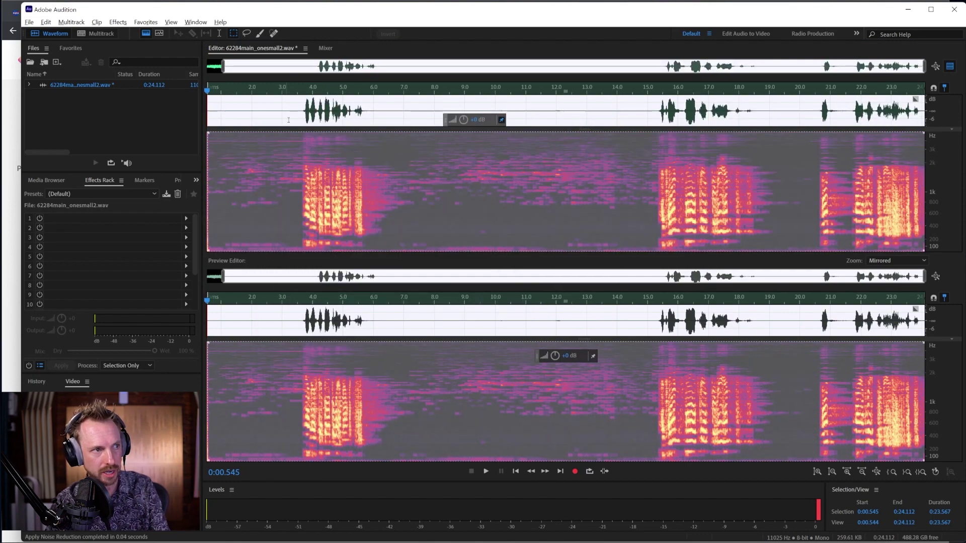
Listen to the cleaned audio from 0:03.600, 0:15.095 and 0:20.528.
left_click(307, 116)
left_click(300, 117)
key("space")
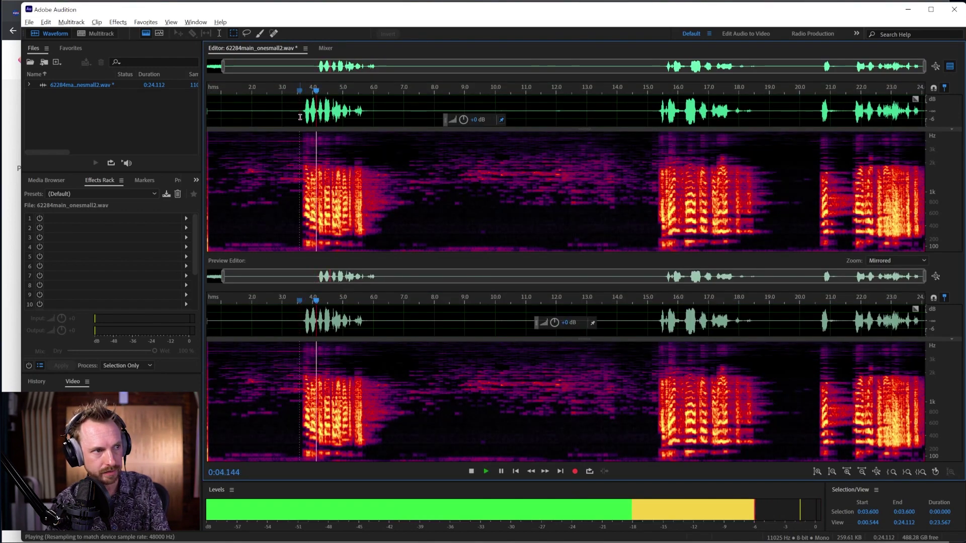
key("space")
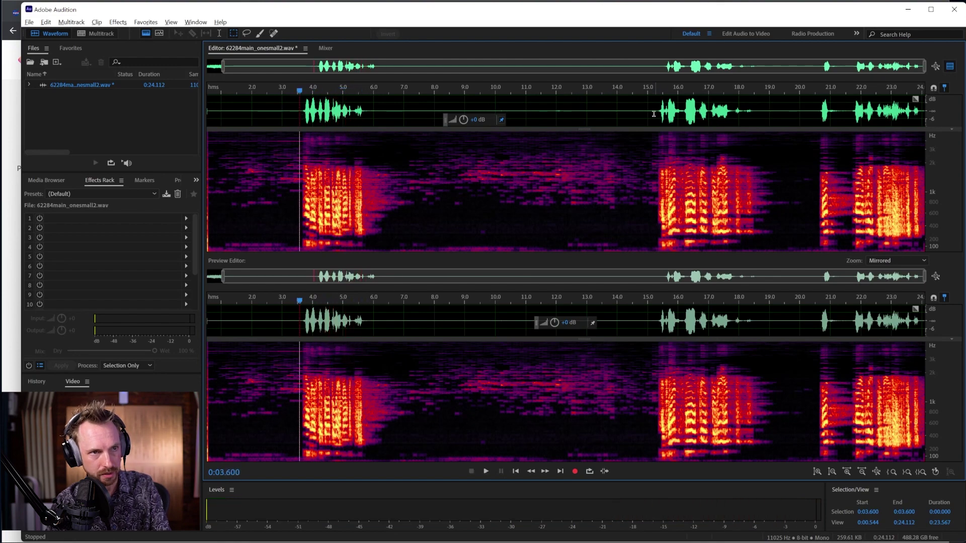
key("space")
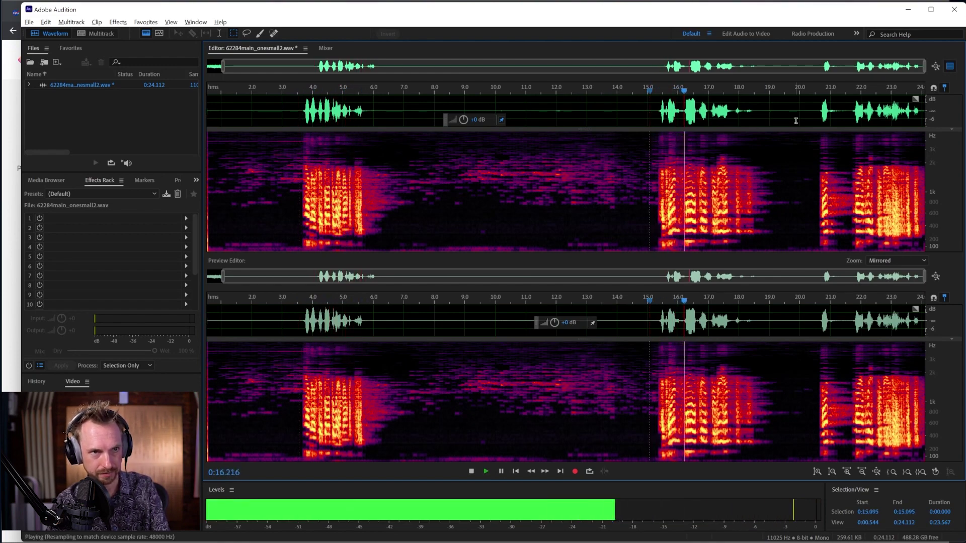
left_click(812, 116)
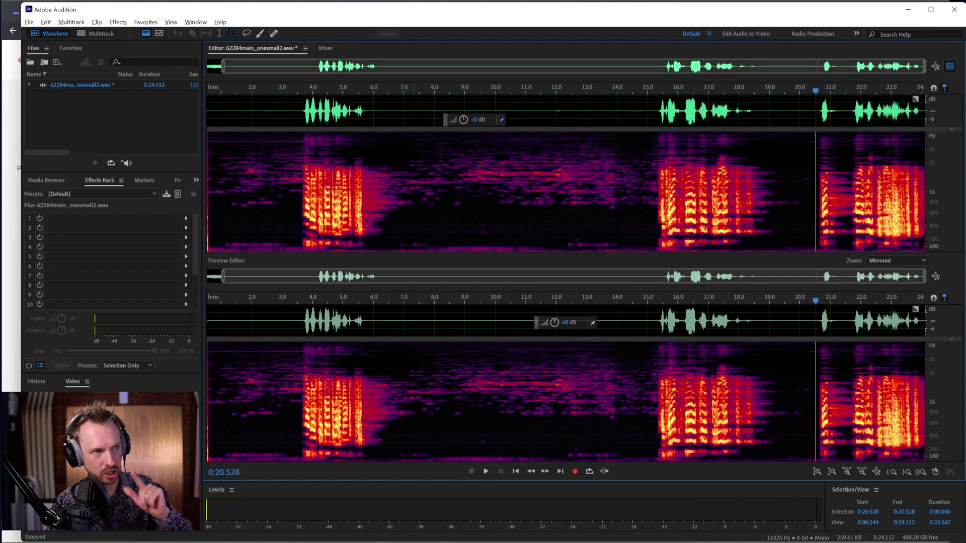
Delete the silent opening up to 0:03.666 and audition the new start.
left_click_drag(302, 121, 151, 134)
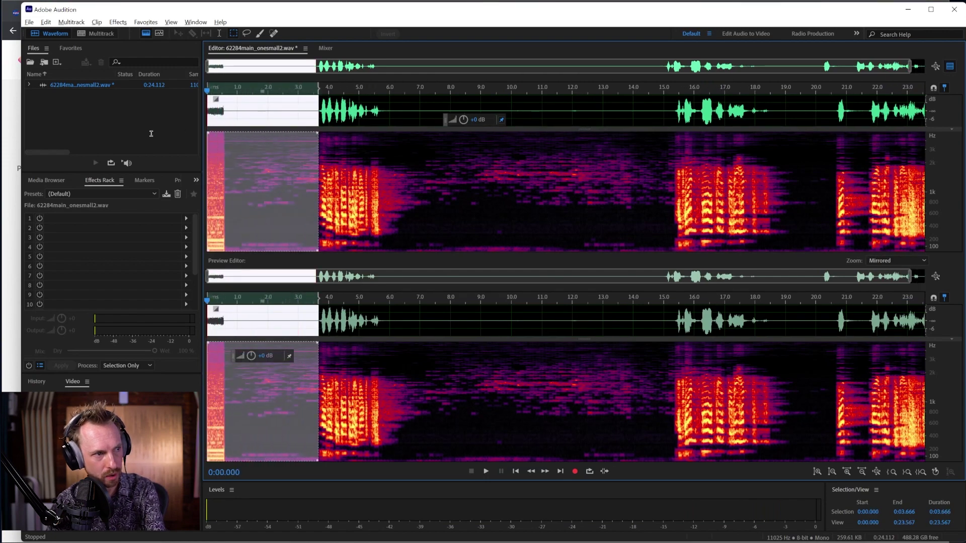
key("Delete")
left_click(293, 117)
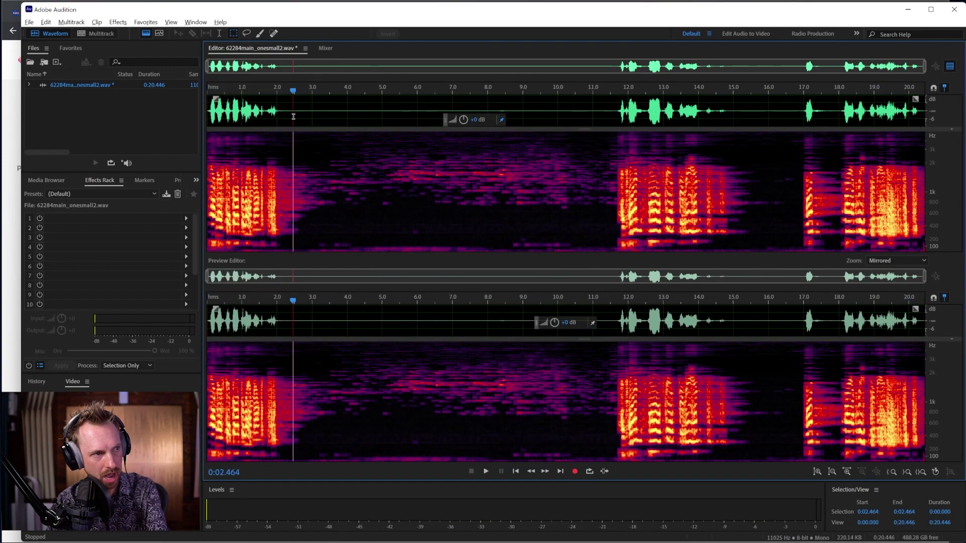
left_click(259, 117)
key("space")
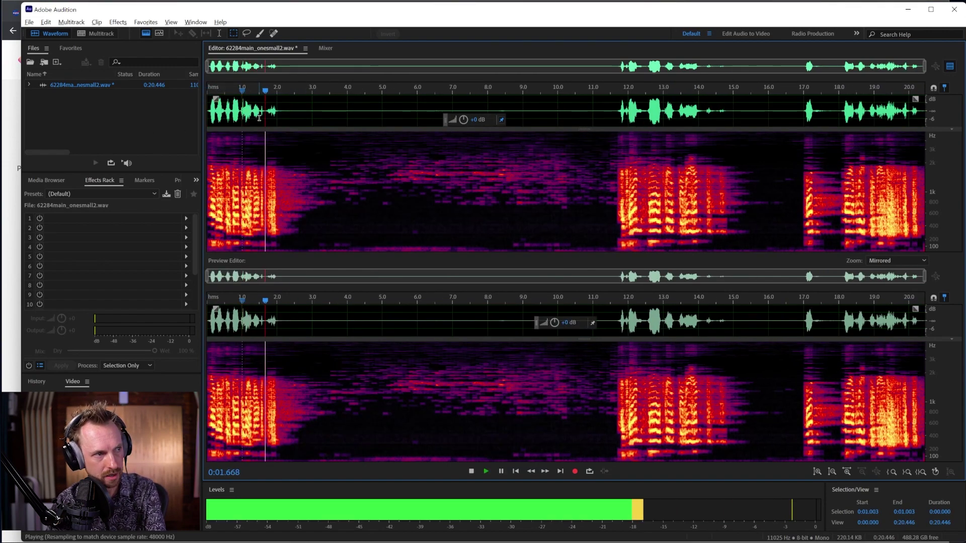
key("space")
Remove the 0:01.547–0:03.424 gap and play on from 0:09.564.
left_click_drag(260, 117, 327, 117)
key("space")
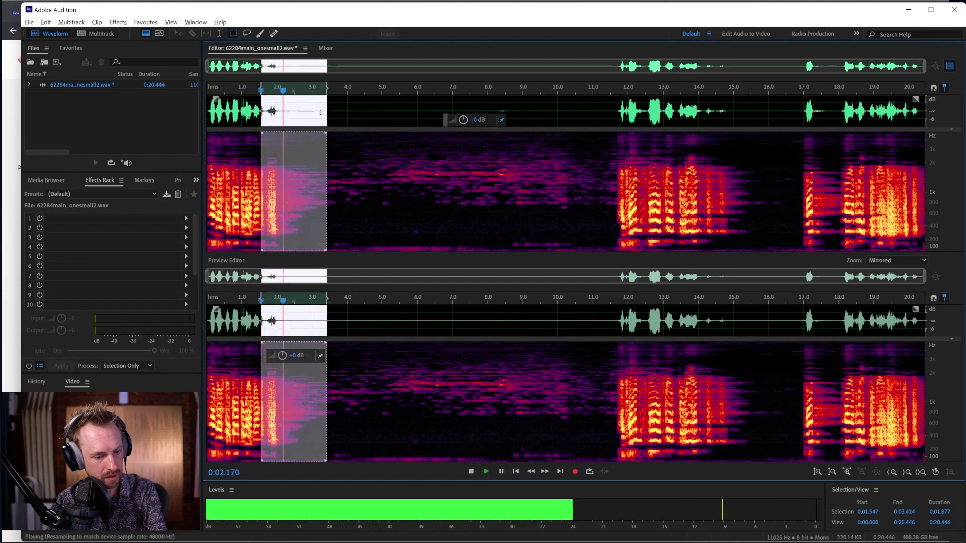
key("space")
key("Delete")
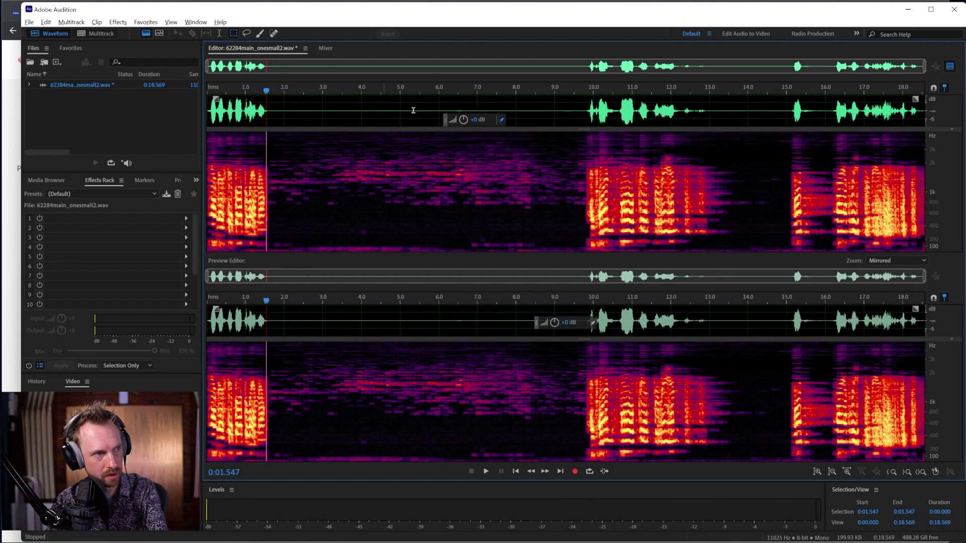
left_click(576, 119)
key("space")
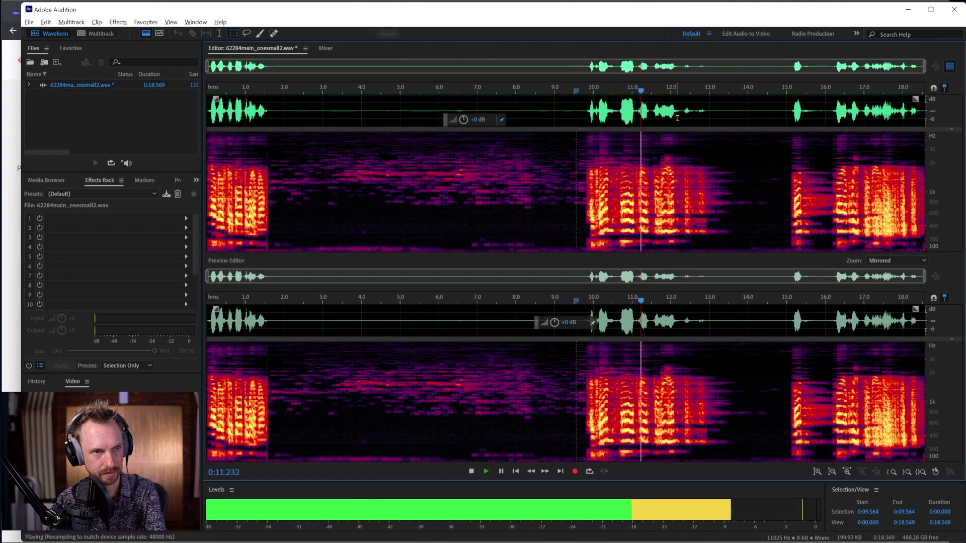
Delete the 0:12.323–0:13.468 stretch and listen through to the clip's end.
left_click_drag(684, 117, 735, 117)
key("Delete")
left_click(777, 109)
key("space")
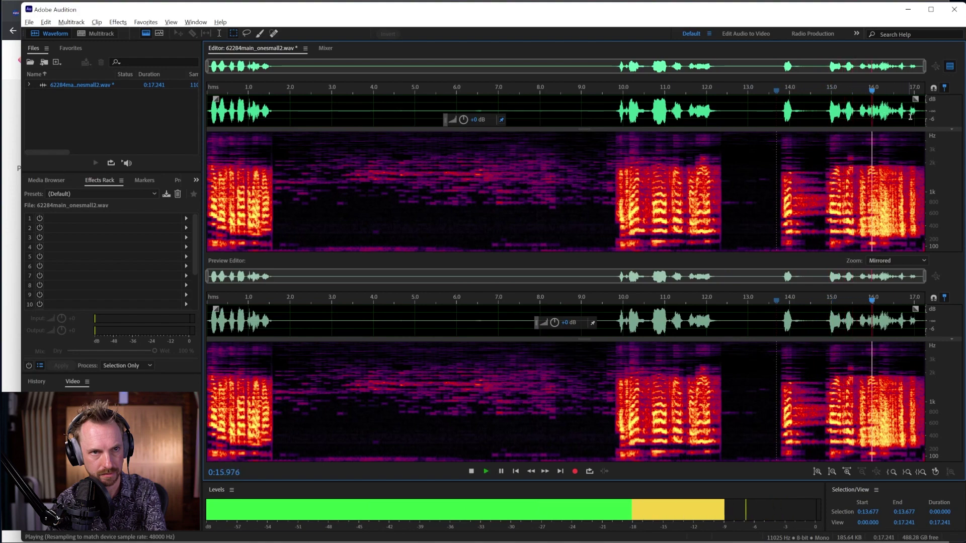
key("space")
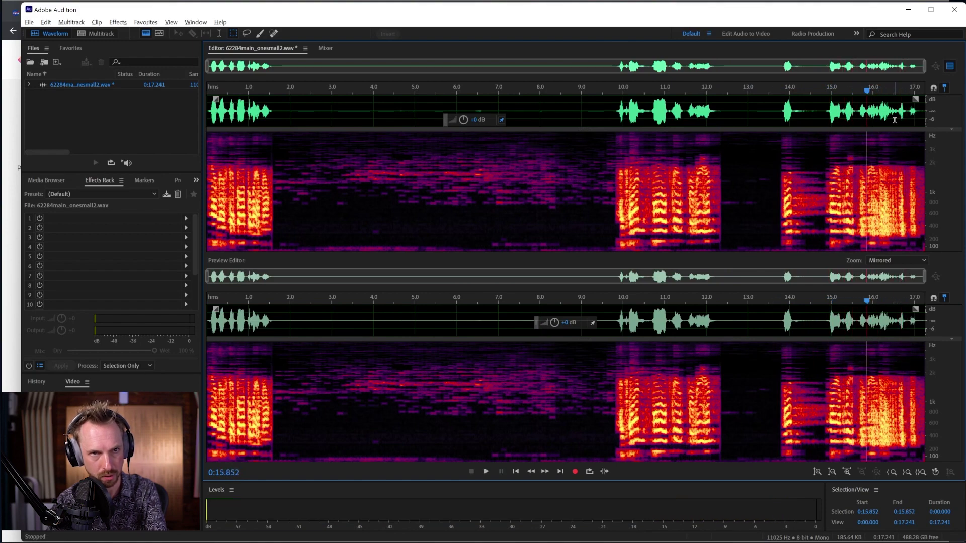
key("space")
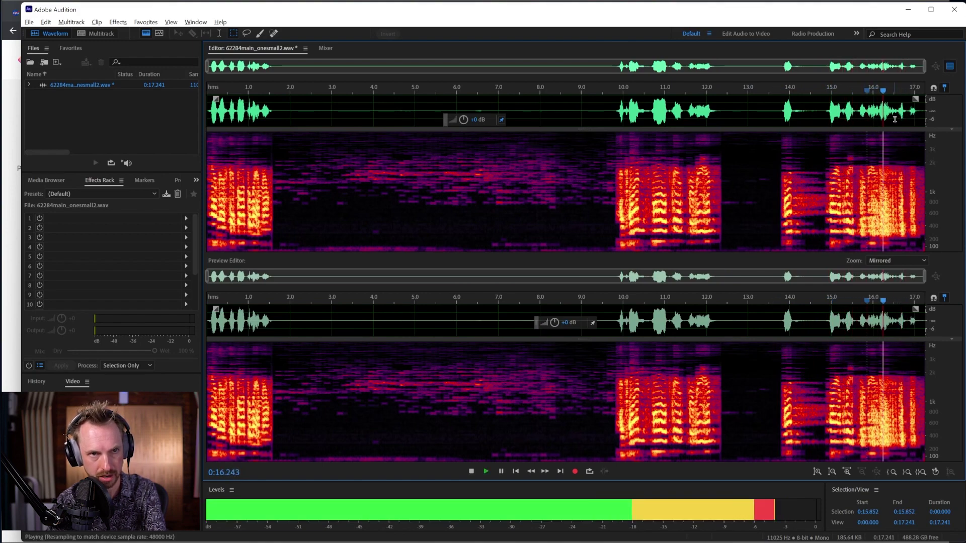
Cut the tail after 16.589 s, the short gap near 13.5 s and the long 3–9.3 s stretch.
left_click(898, 117)
key("shift+End")
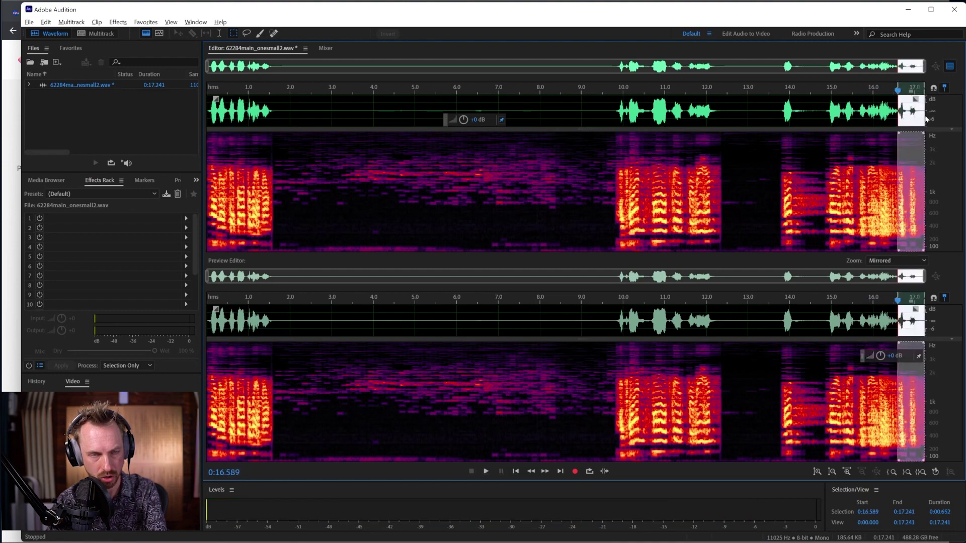
key("Delete")
left_click_drag(791, 119, 764, 119)
key("Delete")
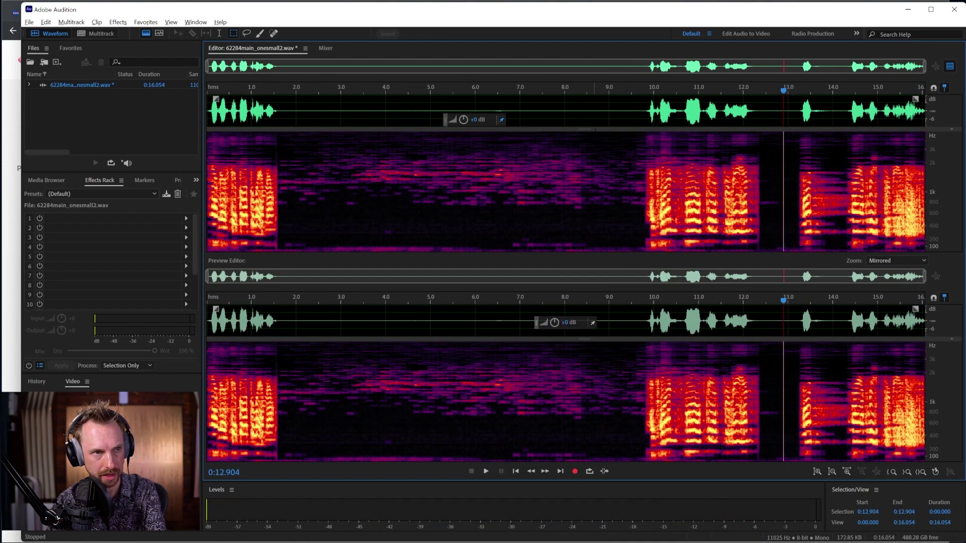
left_click_drag(624, 119, 430, 230)
key("Delete")
Place the playhead at 3.239 seconds and toggle the spectral frequency display off and on.
left_click(352, 123)
left_click(455, 187)
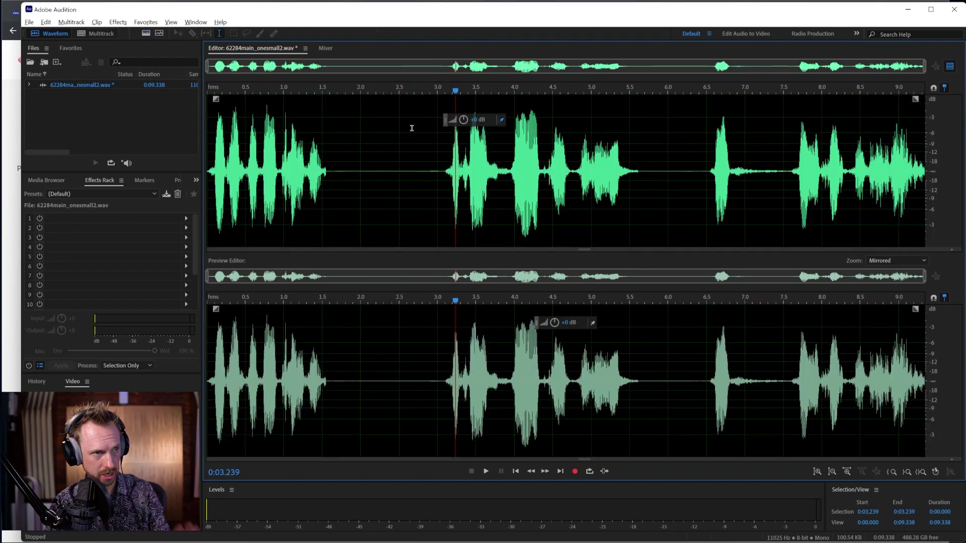
key("shift+d")
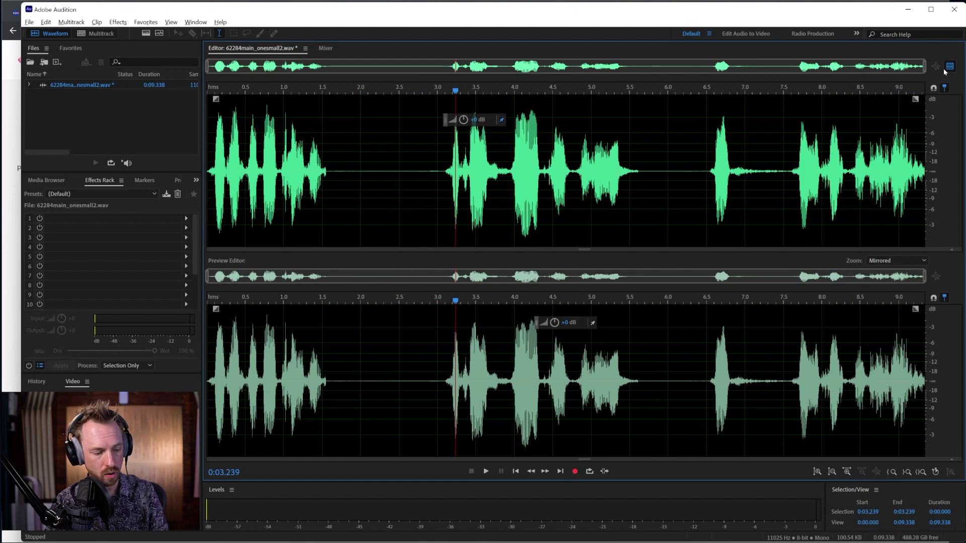
key("shift+d")
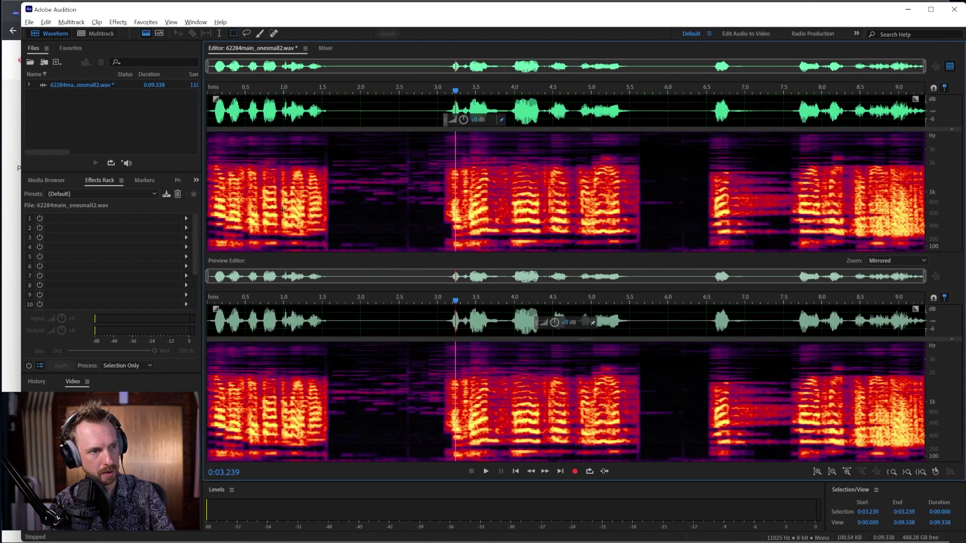
Add Dynamics to rack slot 1 with the Default preset and only AutoGate enabled.
left_click(187, 219)
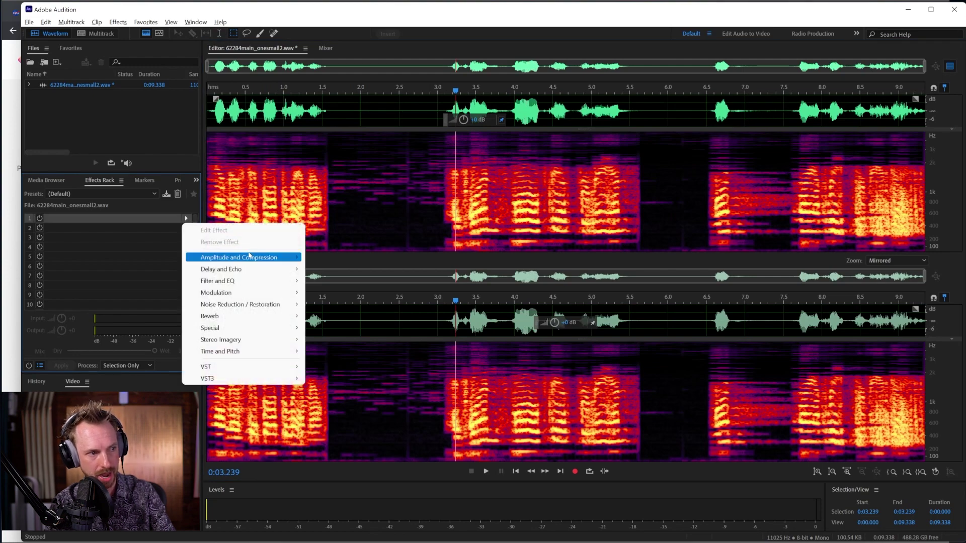
mouse_move(249, 256)
left_click(336, 293)
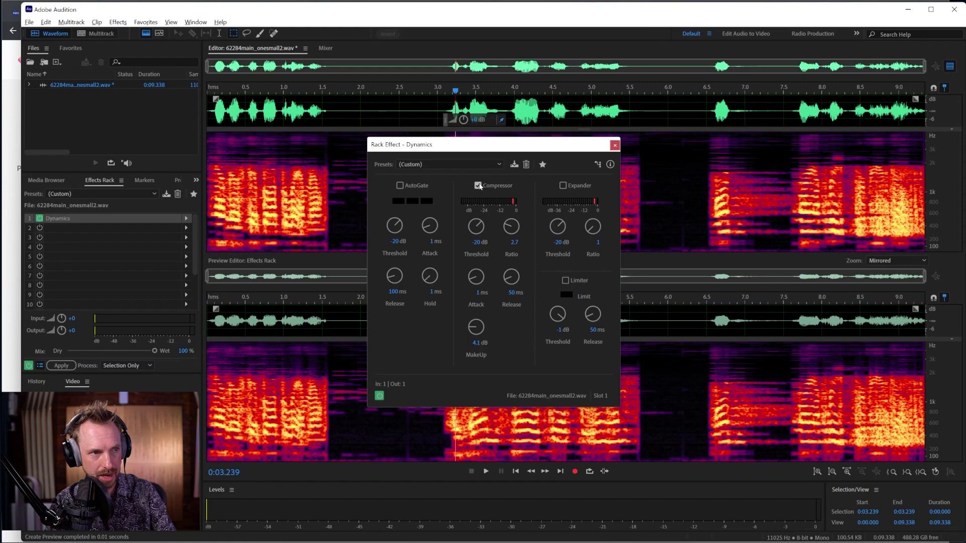
left_click(409, 166)
left_click(415, 177)
left_click(400, 185)
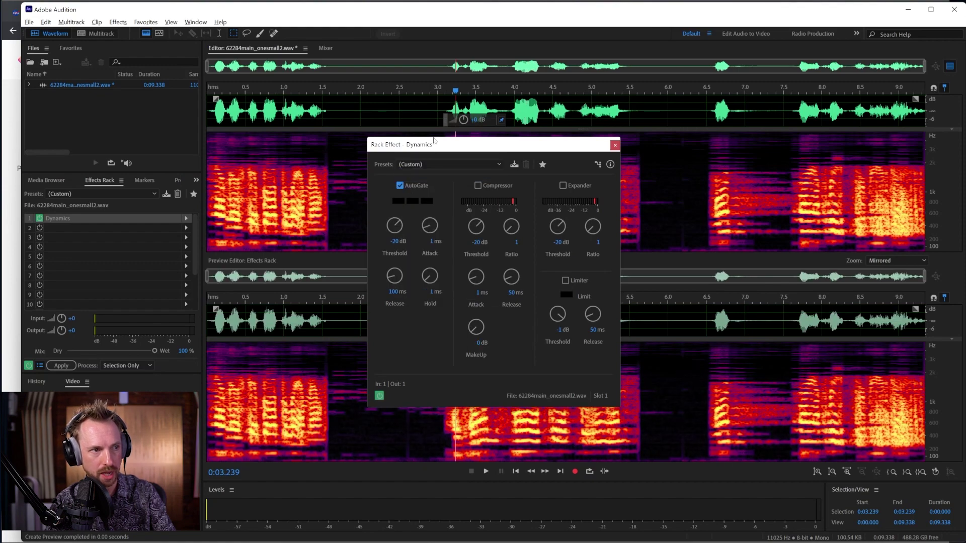
left_click_drag(438, 147, 616, 121)
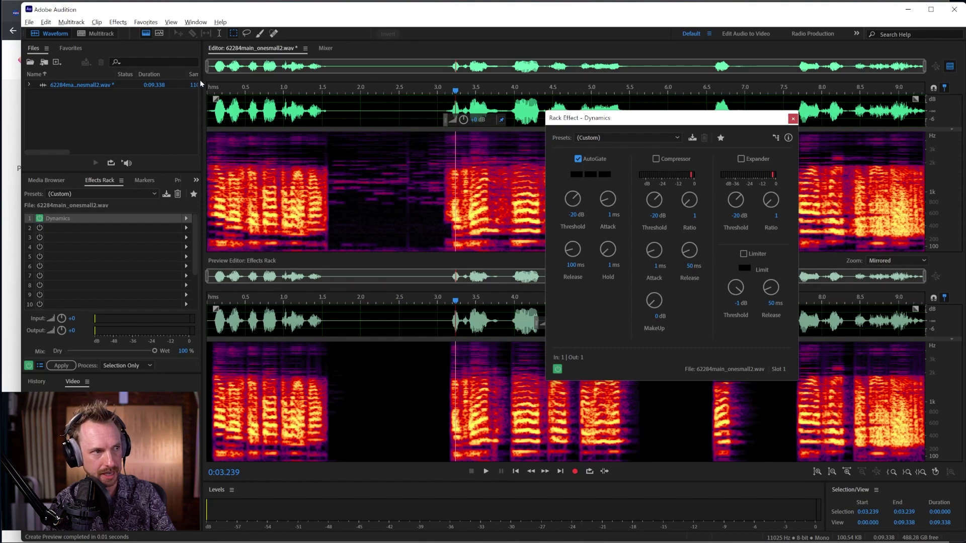
Lower the AutoGate threshold to -32.7 dB, previewing the clip from the start.
left_click(208, 111)
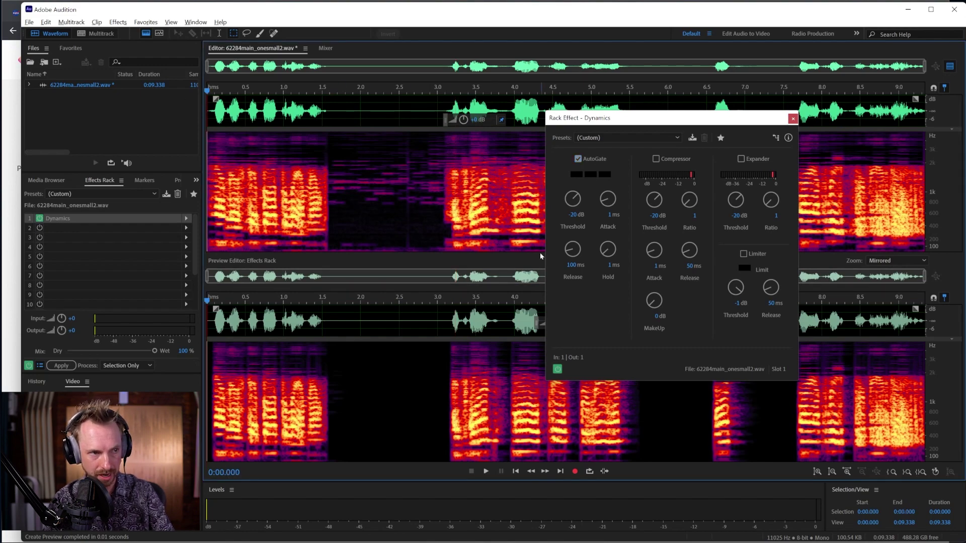
key("space")
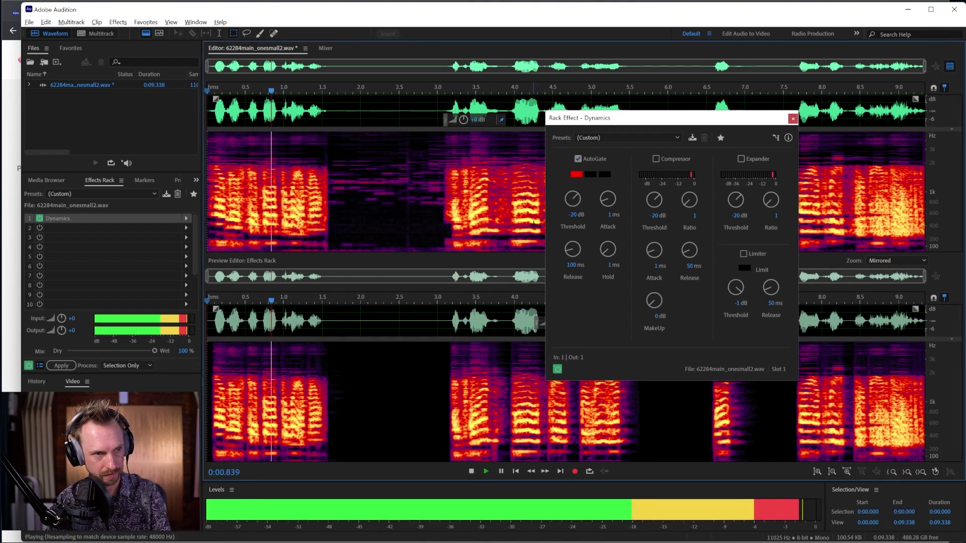
key("space")
left_click_drag(576, 196, 577, 202)
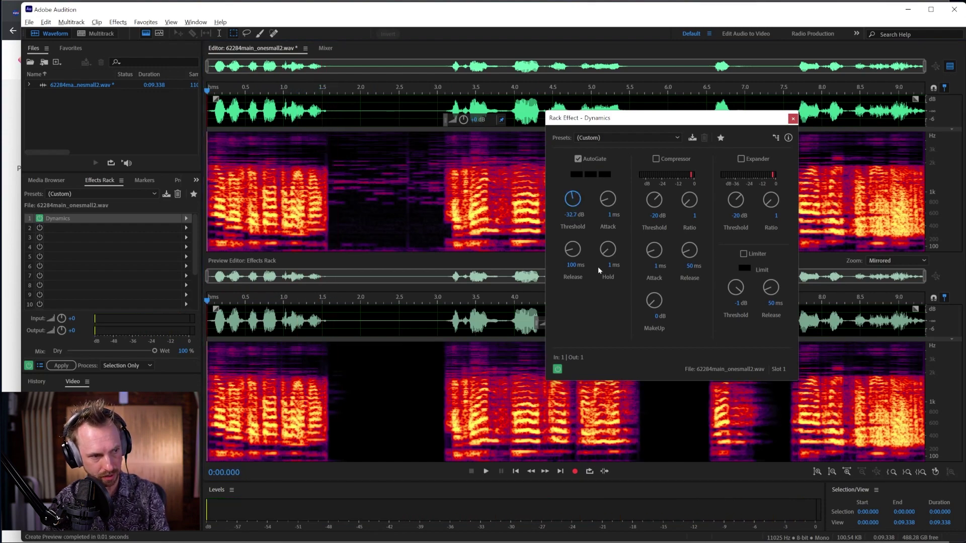
key("space")
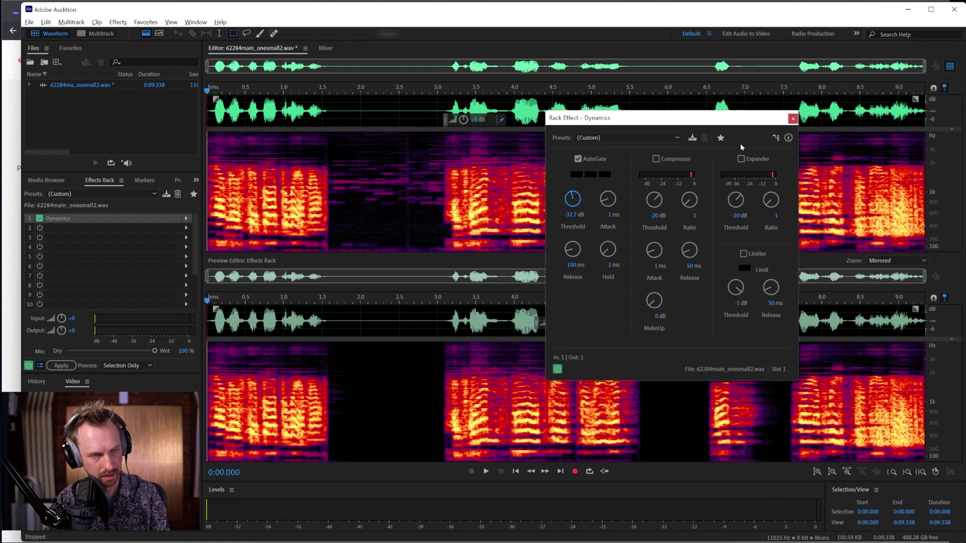
left_click(789, 119)
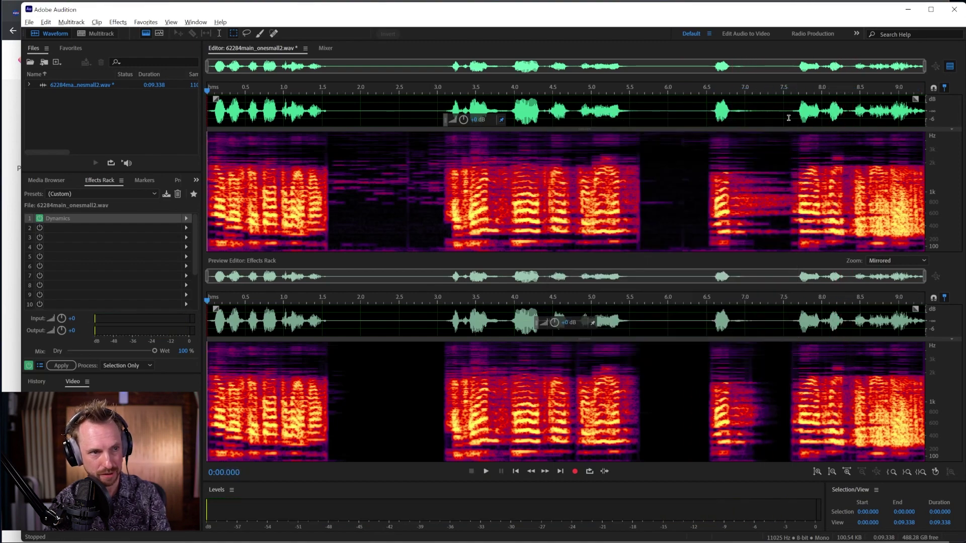
Apply the gate to the whole clip, save it as NASA Improved.wav, and switch to the browser.
left_click(62, 366)
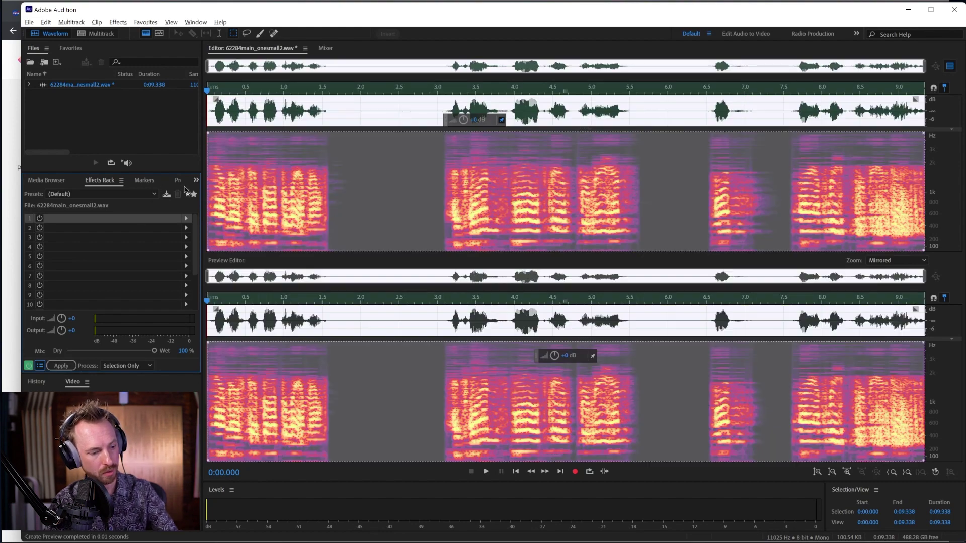
key("ctrl+shift+s")
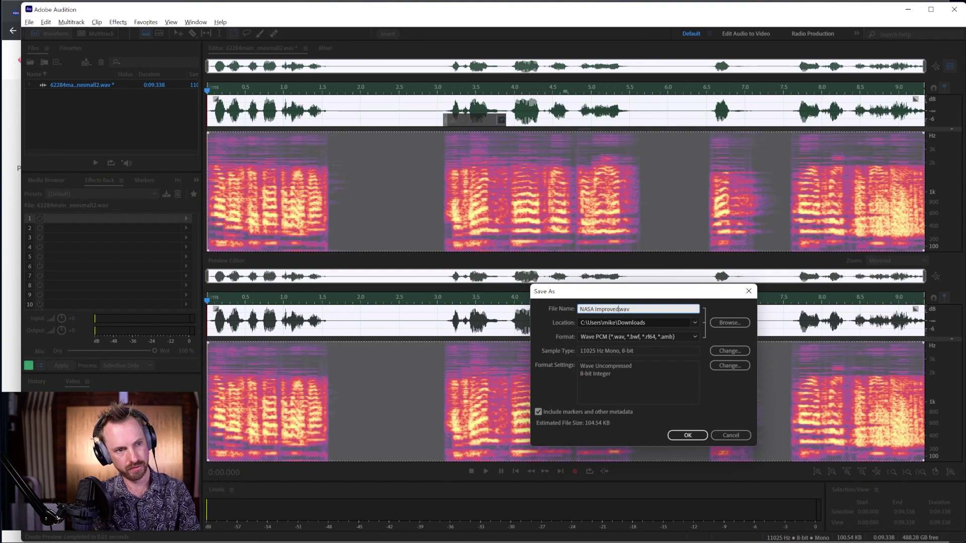
type("NASA Improved")
key("Return")
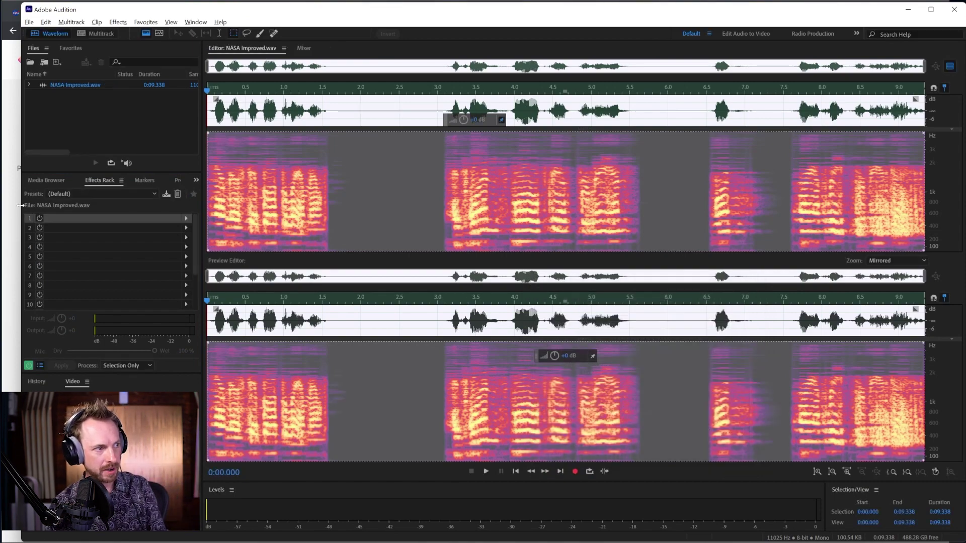
key("alt+Tab")
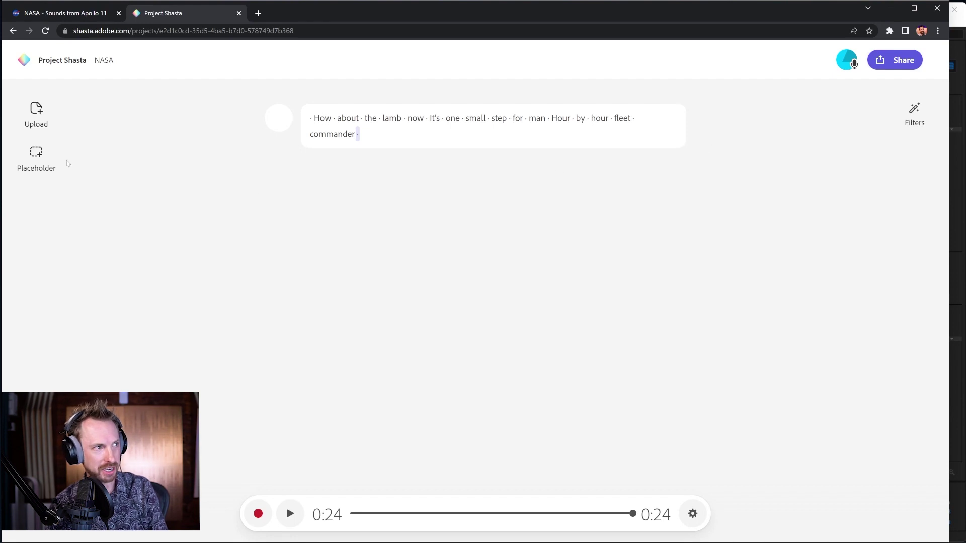
Upload NASA Improved from Downloads into Project Shasta and transcribe the new clip.
left_click(36, 114)
left_click(112, 78)
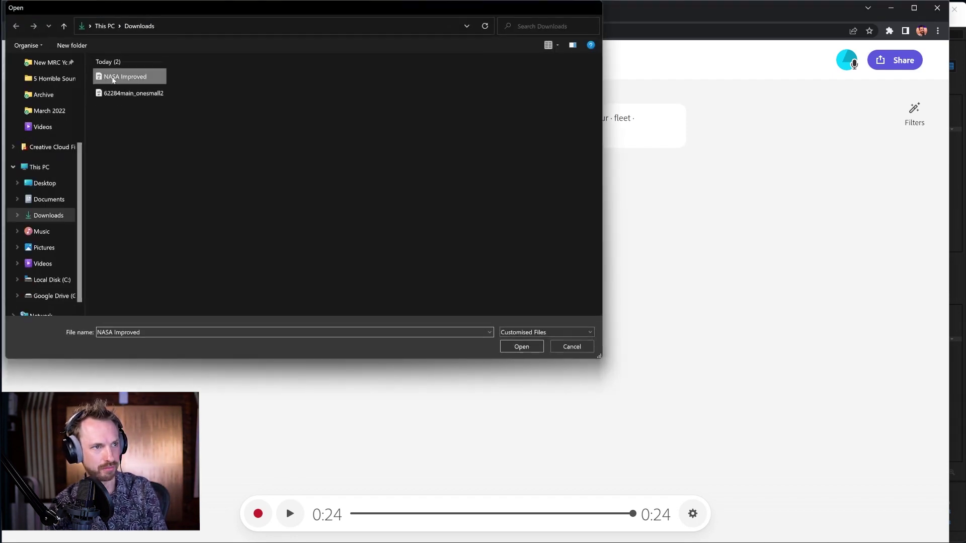
double_click(113, 80)
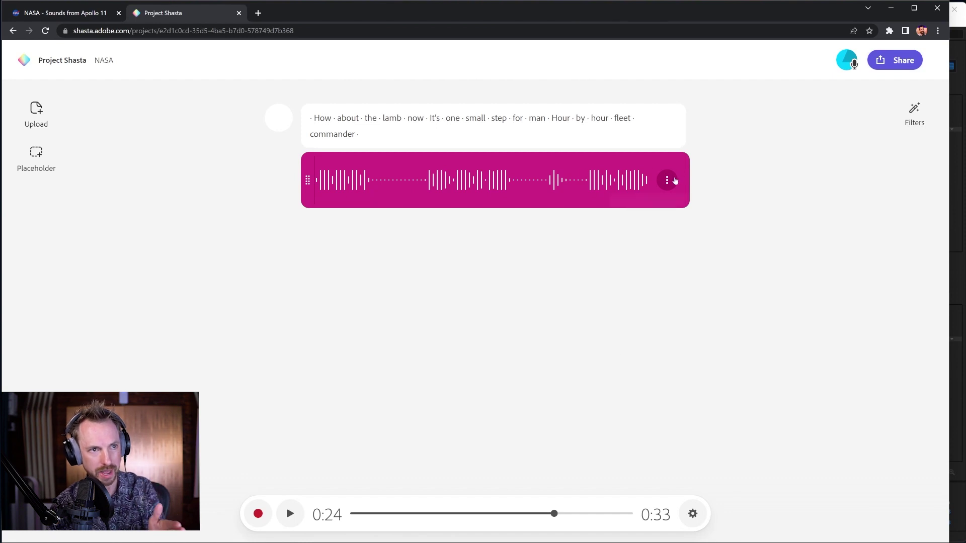
left_click(674, 180)
left_click(659, 317)
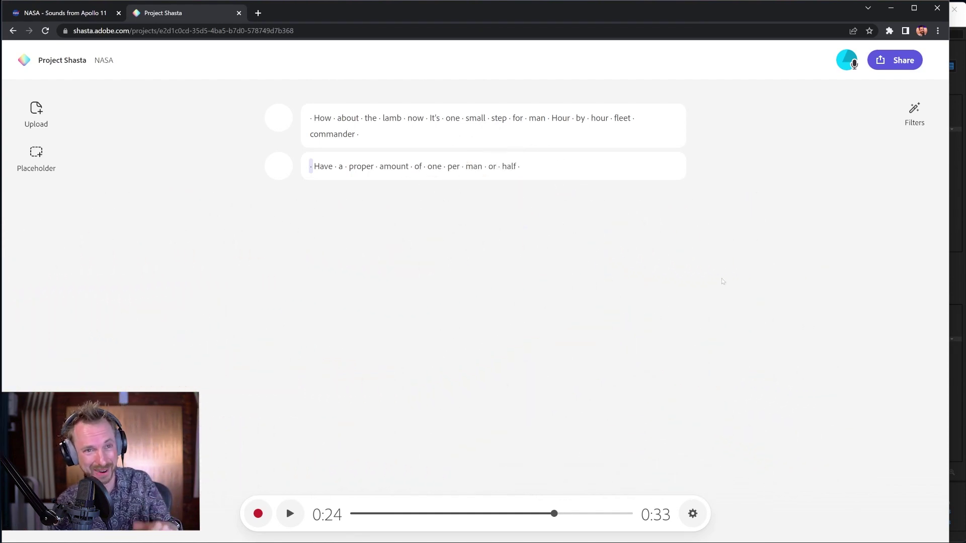
Confirm Enhance speech is on in Filters and play back the NASA Improved transcript.
left_click(914, 116)
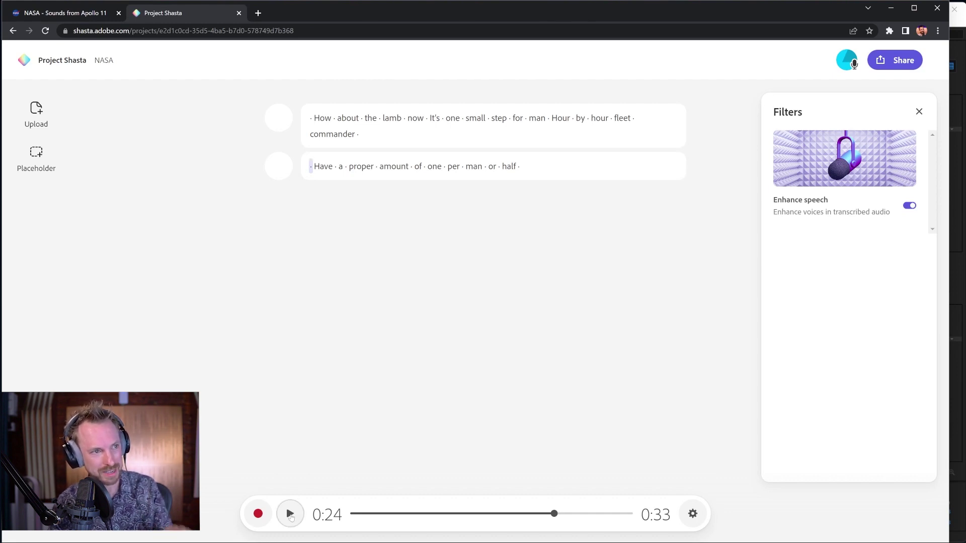
left_click(290, 514)
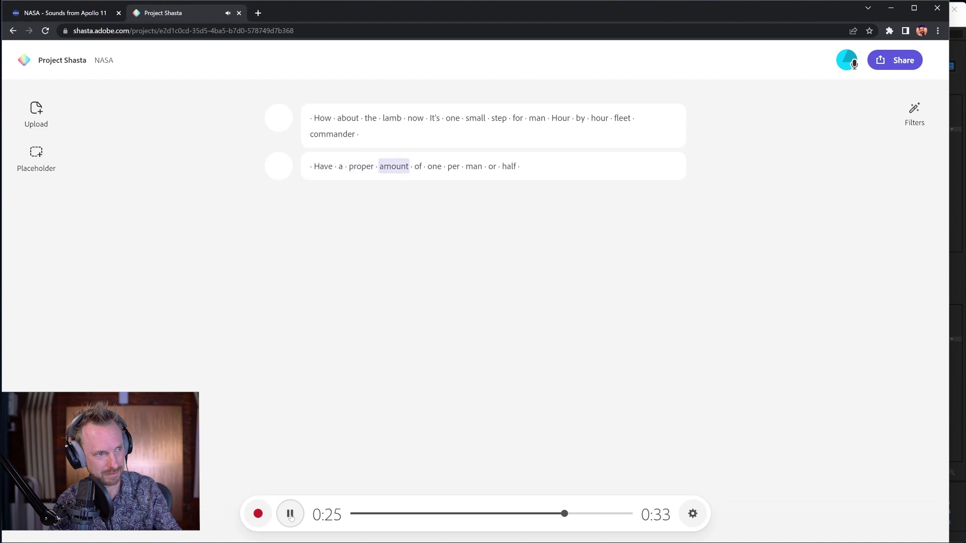